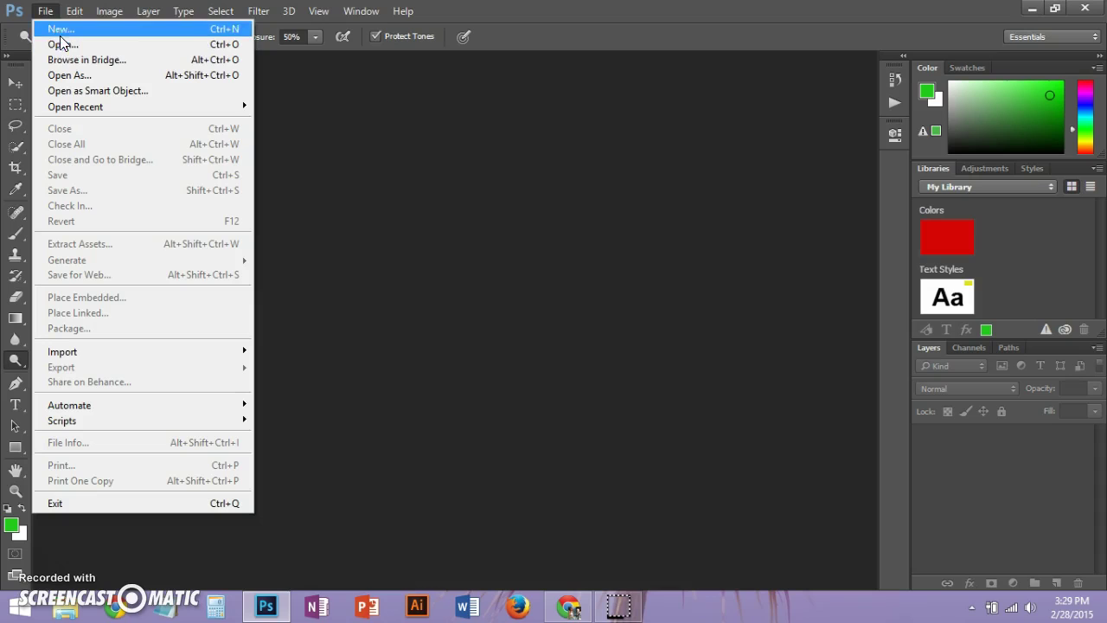
Create a 512 × 512 px document and fill its layer with solid blue via Edit > Fill.
click(60, 30)
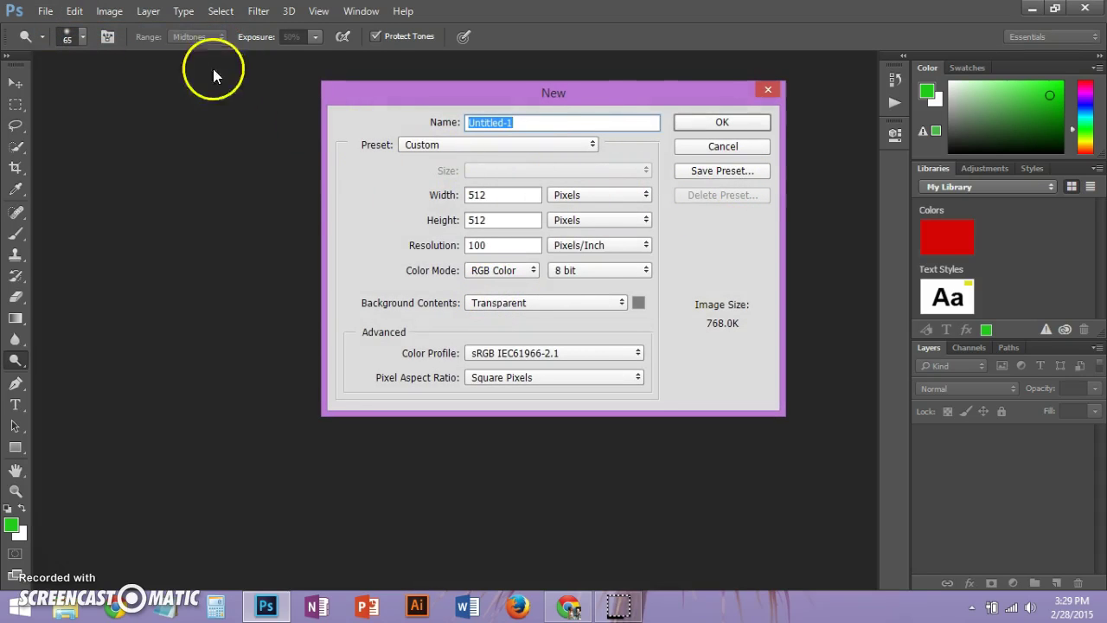
click(714, 124)
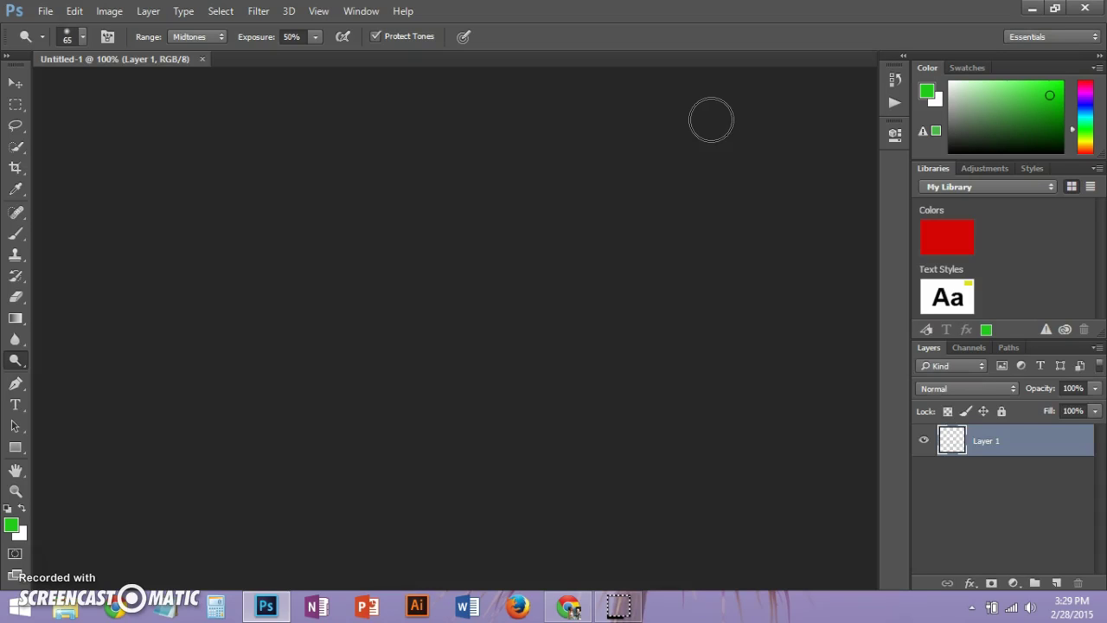
click(75, 11)
click(155, 226)
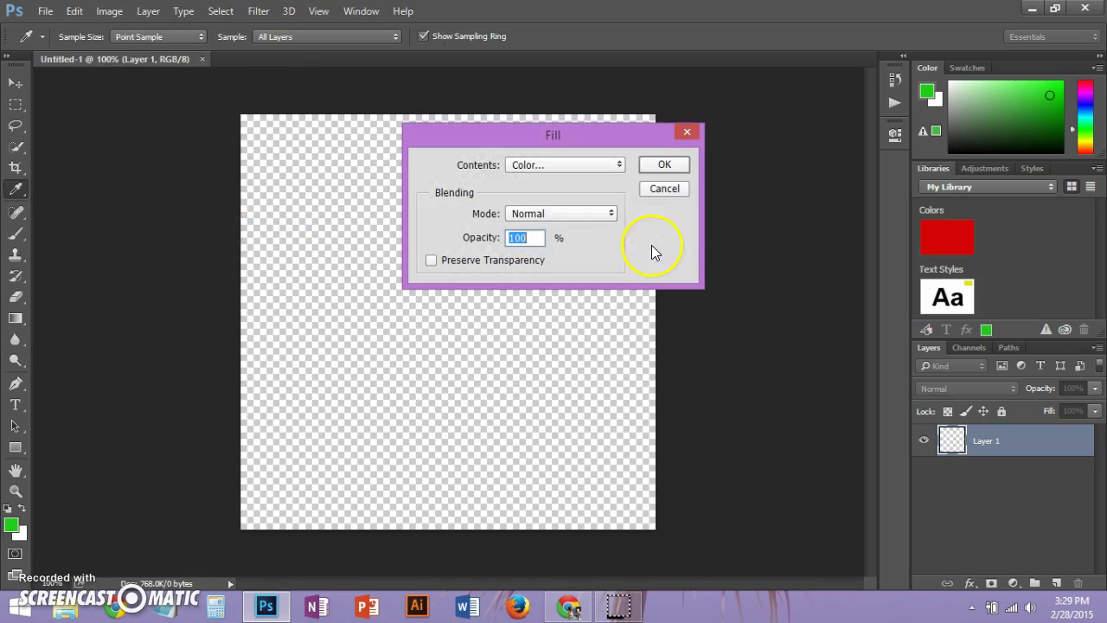
click(659, 166)
key(o)
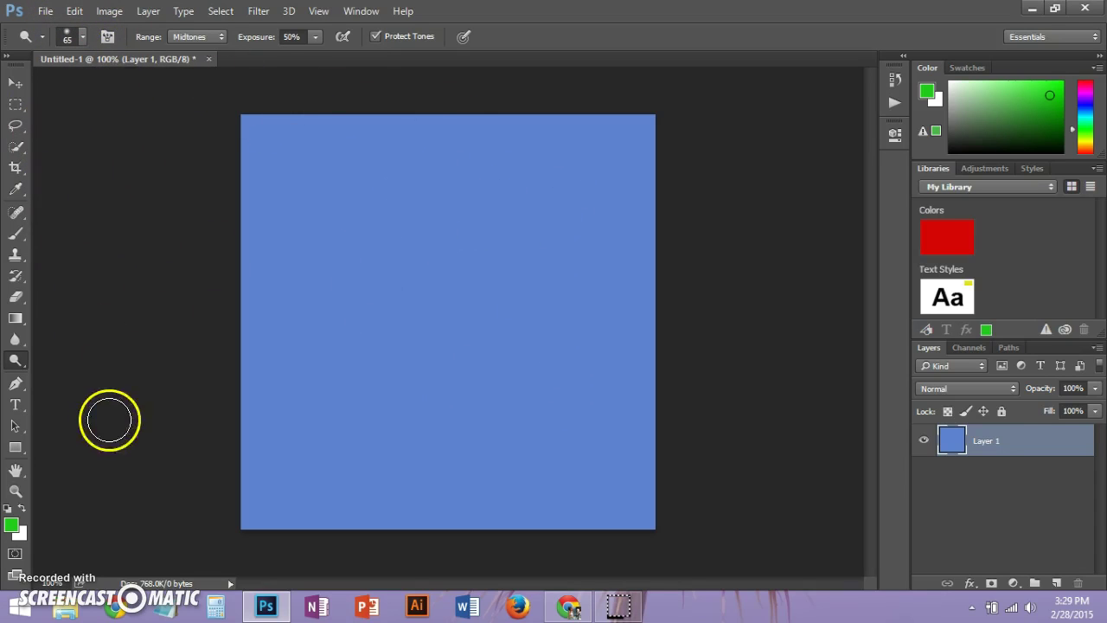
click(16, 404)
Type 'This is something rather than nothing' in green italic and drag it right.
click(418, 262)
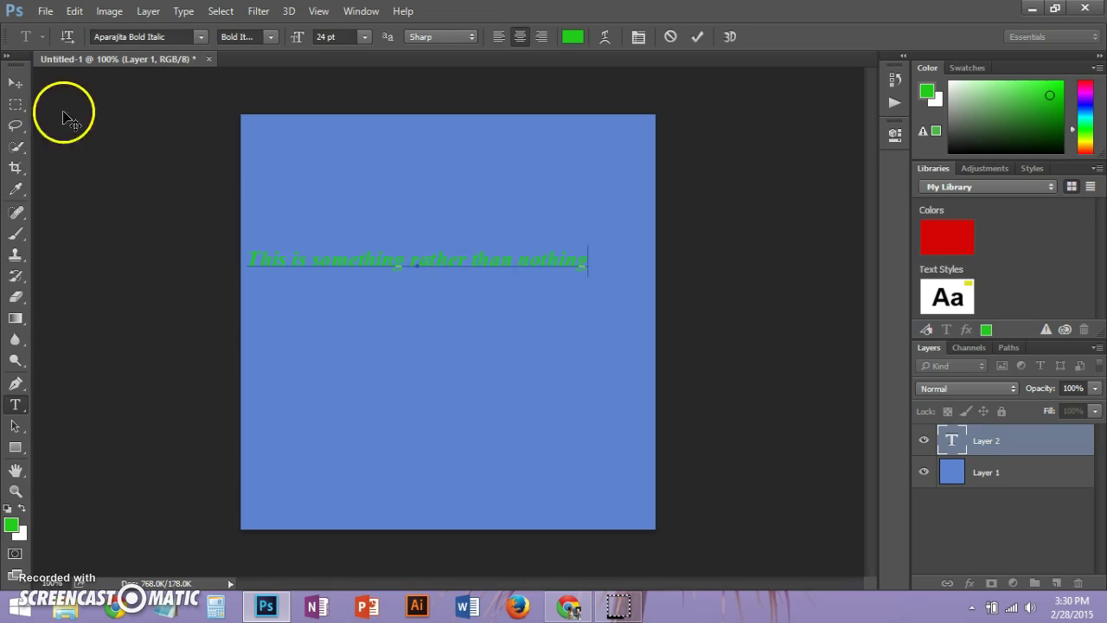
click(15, 83)
drag(351, 261, 396, 240)
click(40, 12)
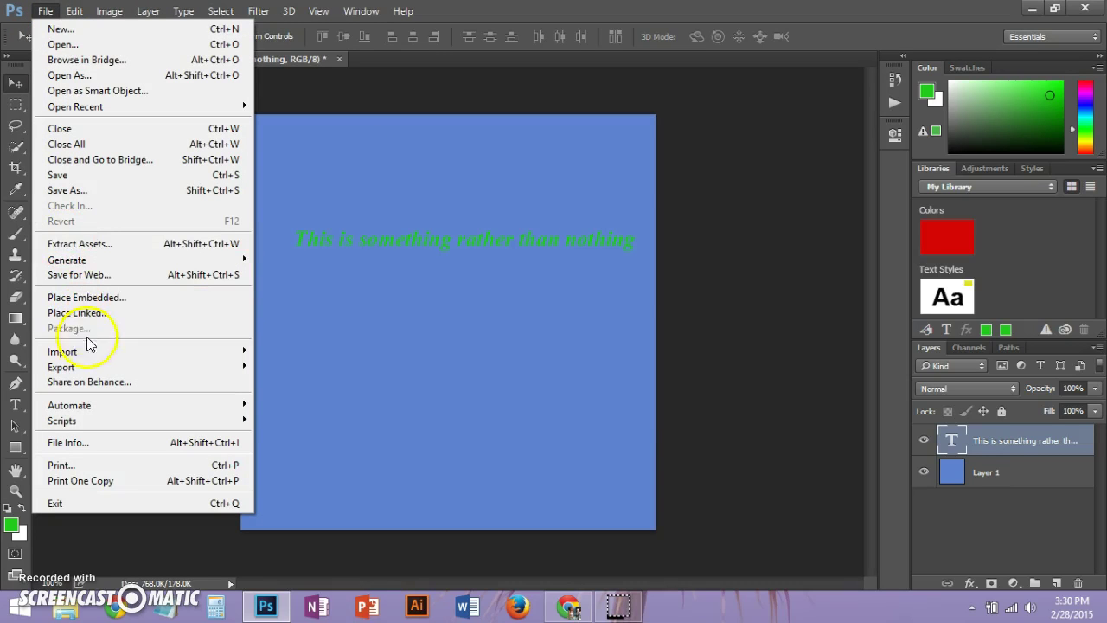
mouse_move(95, 354)
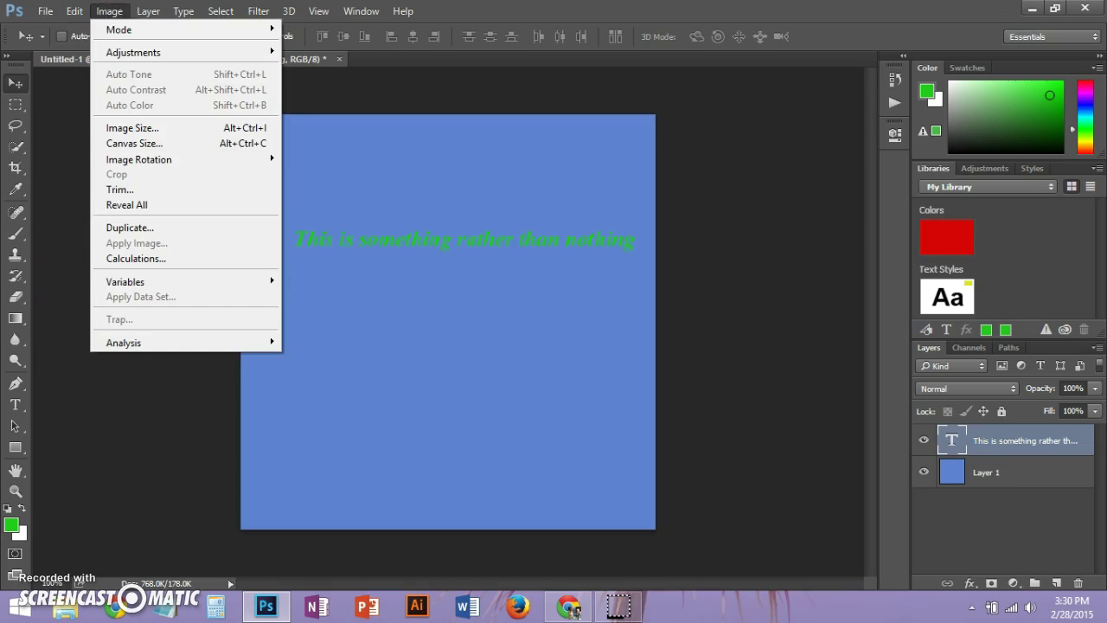
mouse_move(79, 11)
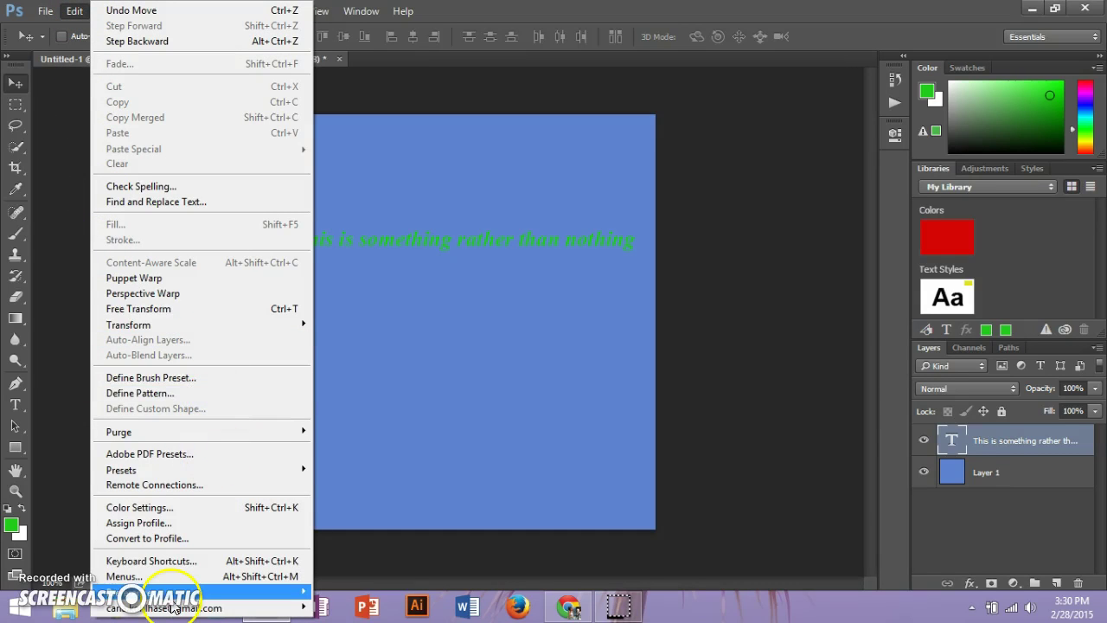
mouse_move(173, 595)
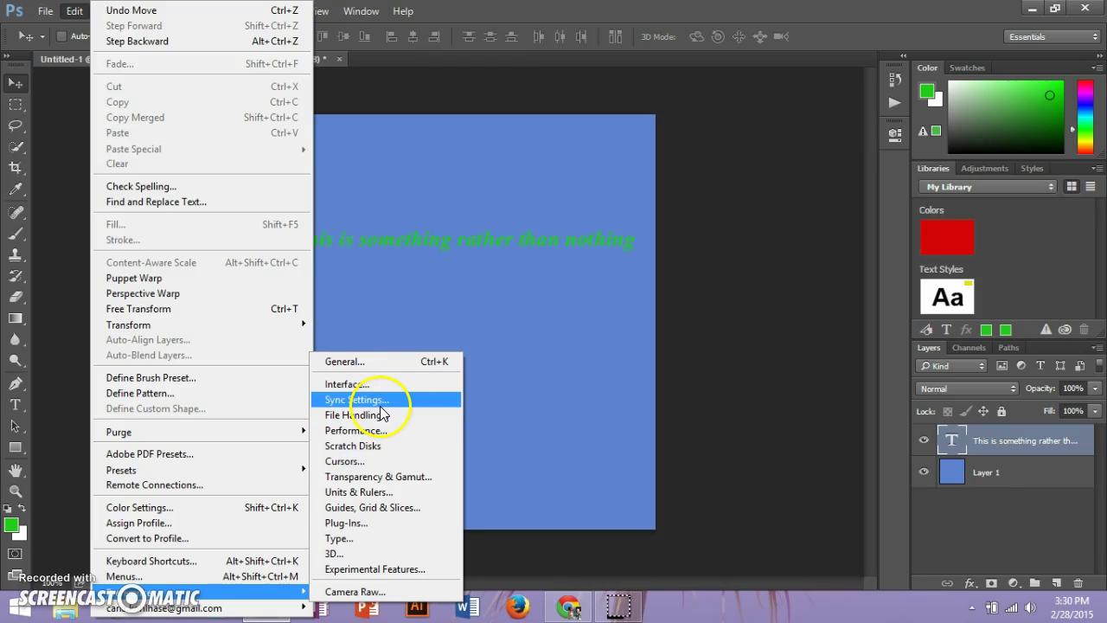
click(351, 362)
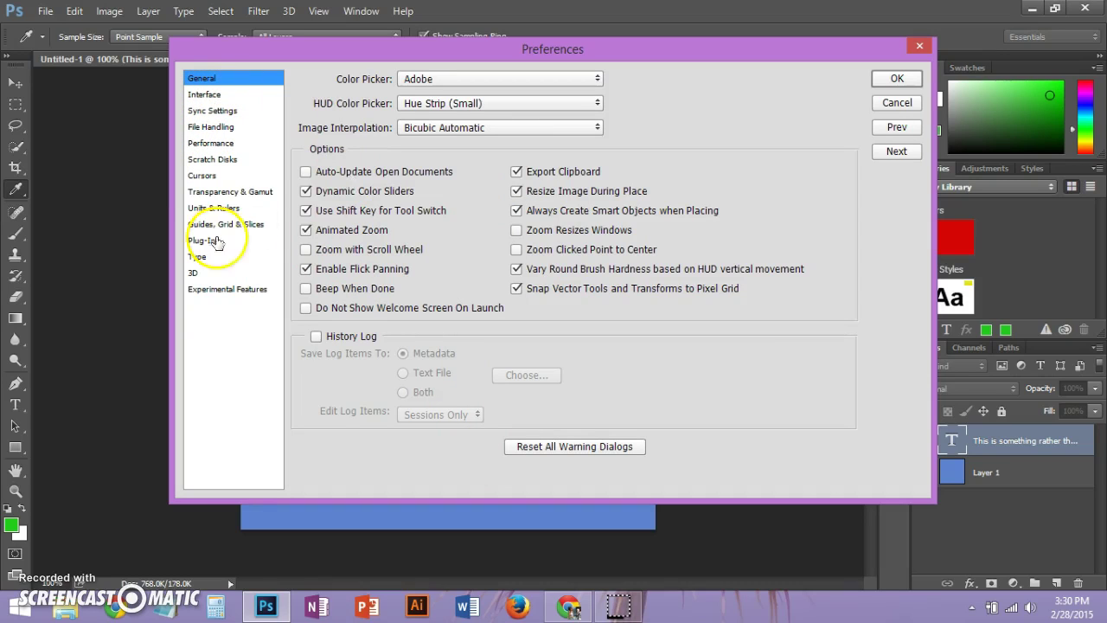
click(896, 104)
Open File Info for Untitled-1, cancel it, then reopen File Info.
click(110, 13)
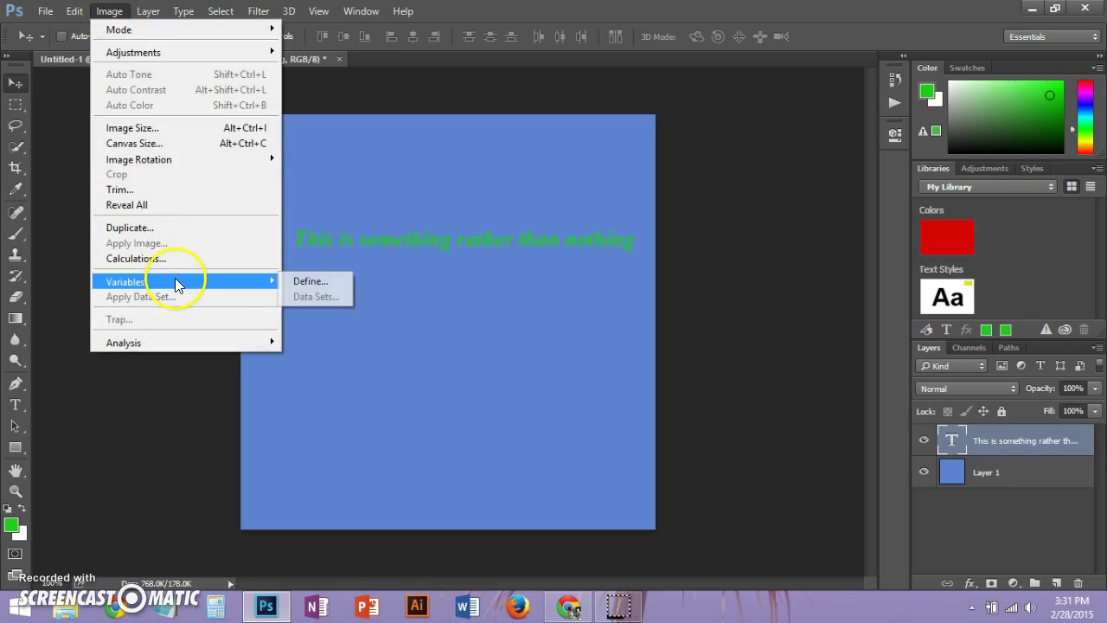
mouse_move(48, 17)
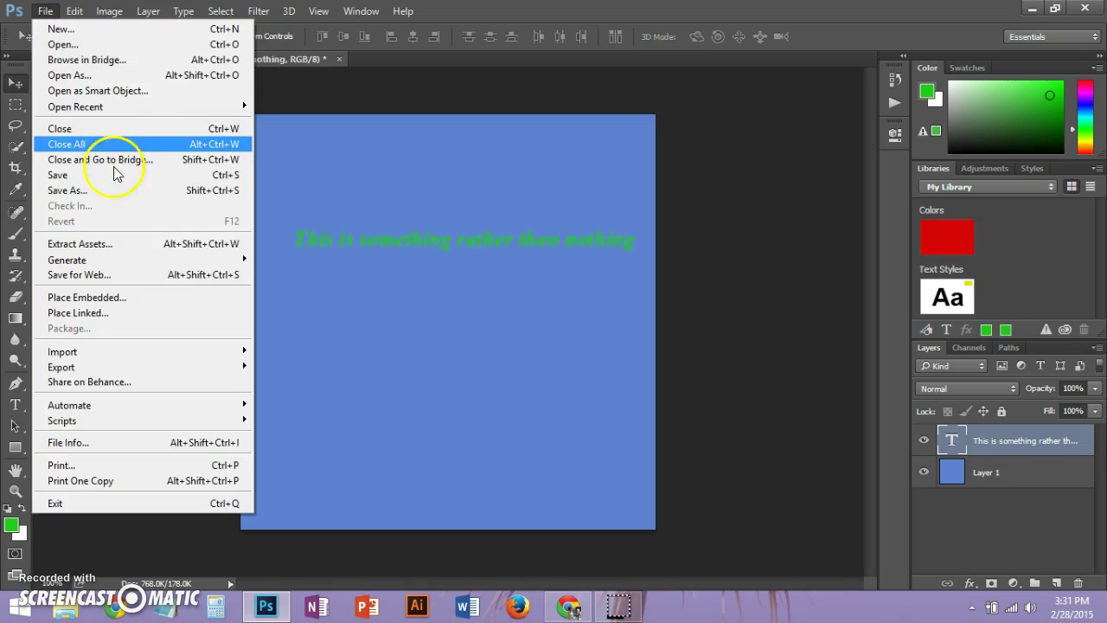
mouse_move(116, 259)
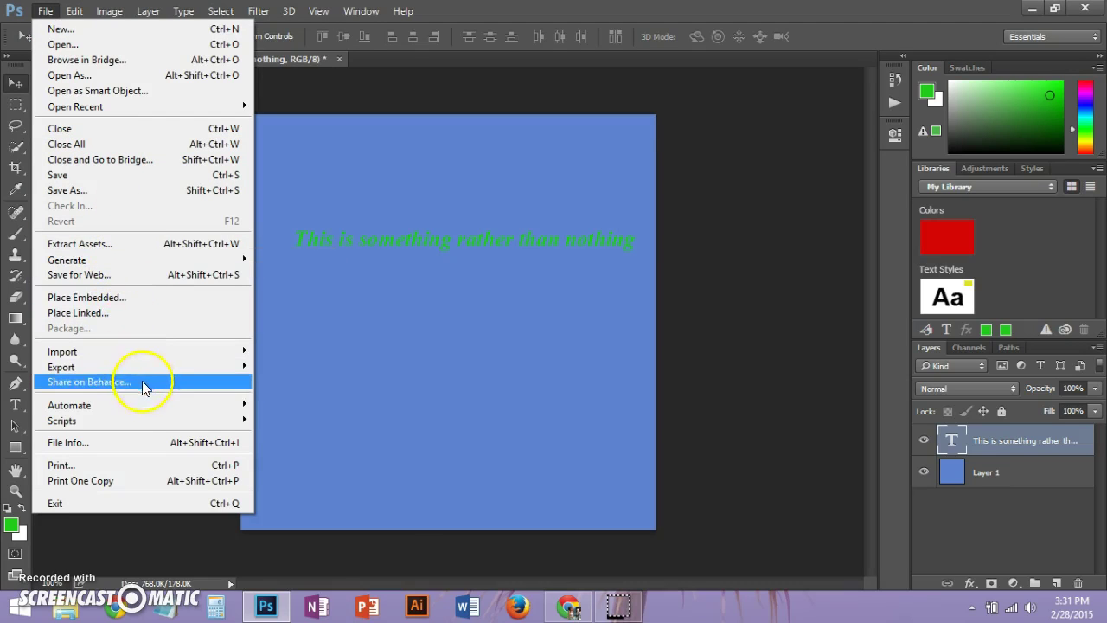
click(127, 443)
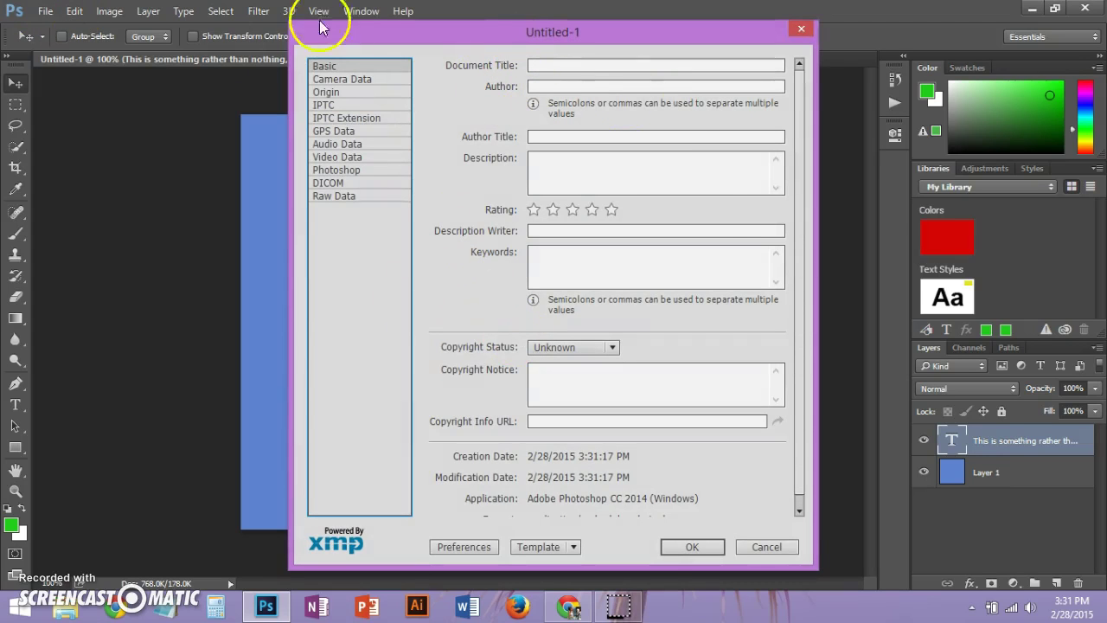
click(757, 549)
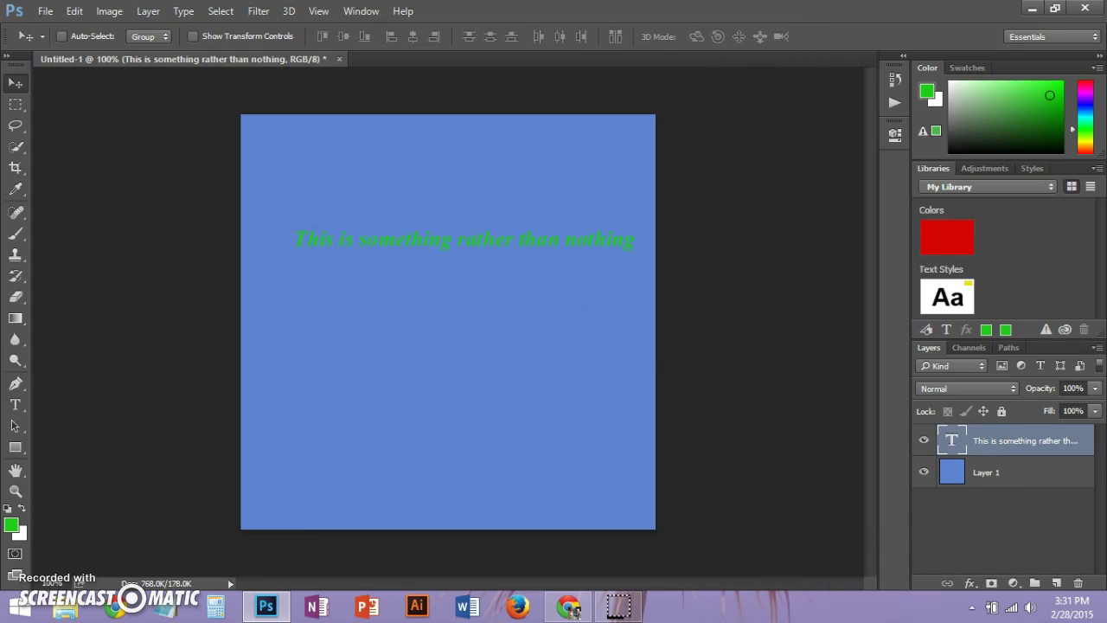
click(41, 11)
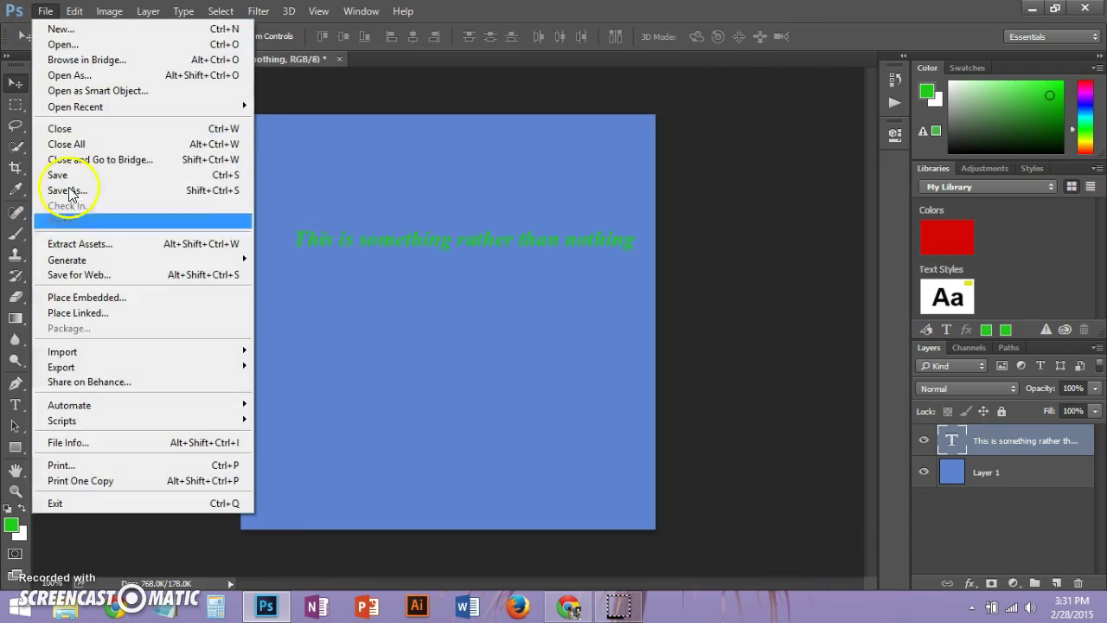
mouse_move(76, 10)
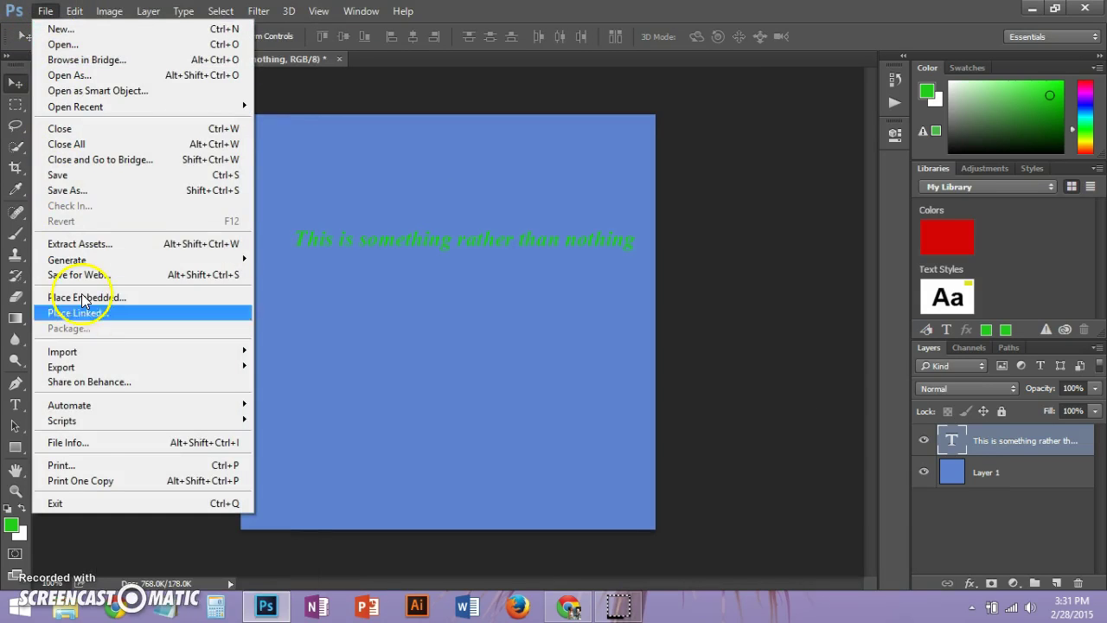
click(90, 440)
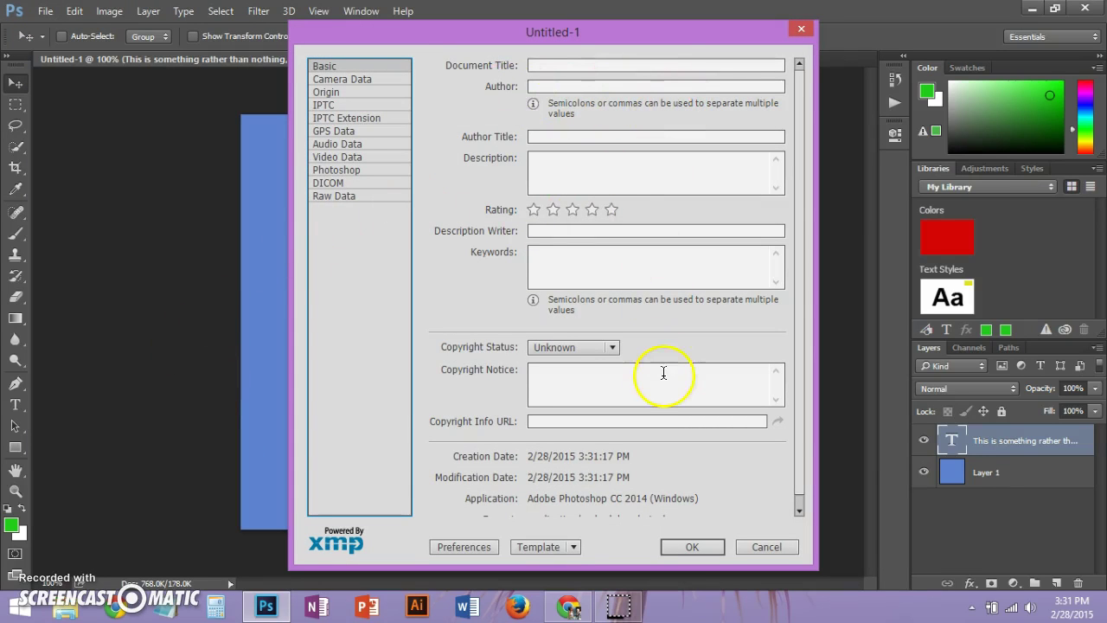
Enter 'keyword' as the Document Title and move between the Author and Description fields.
click(566, 65)
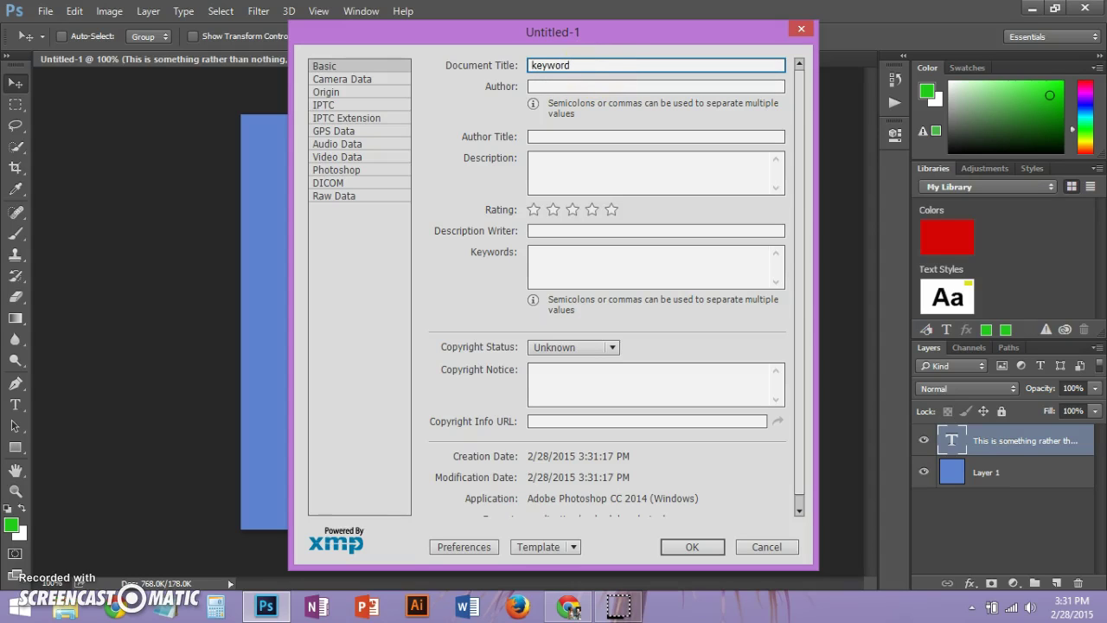
click(614, 85)
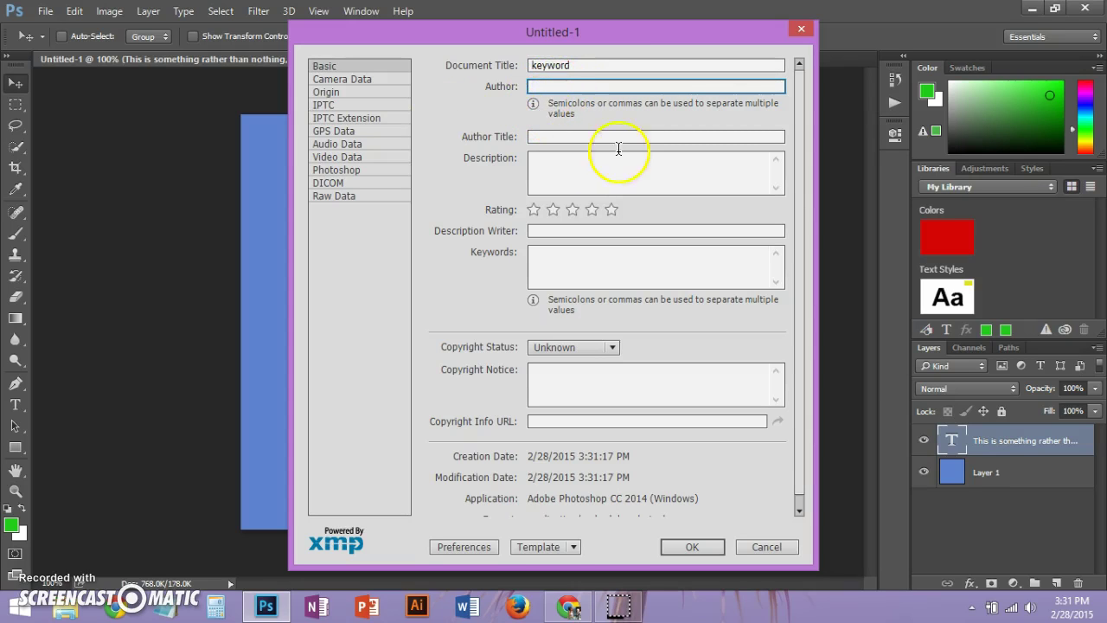
click(672, 164)
click(609, 137)
click(556, 85)
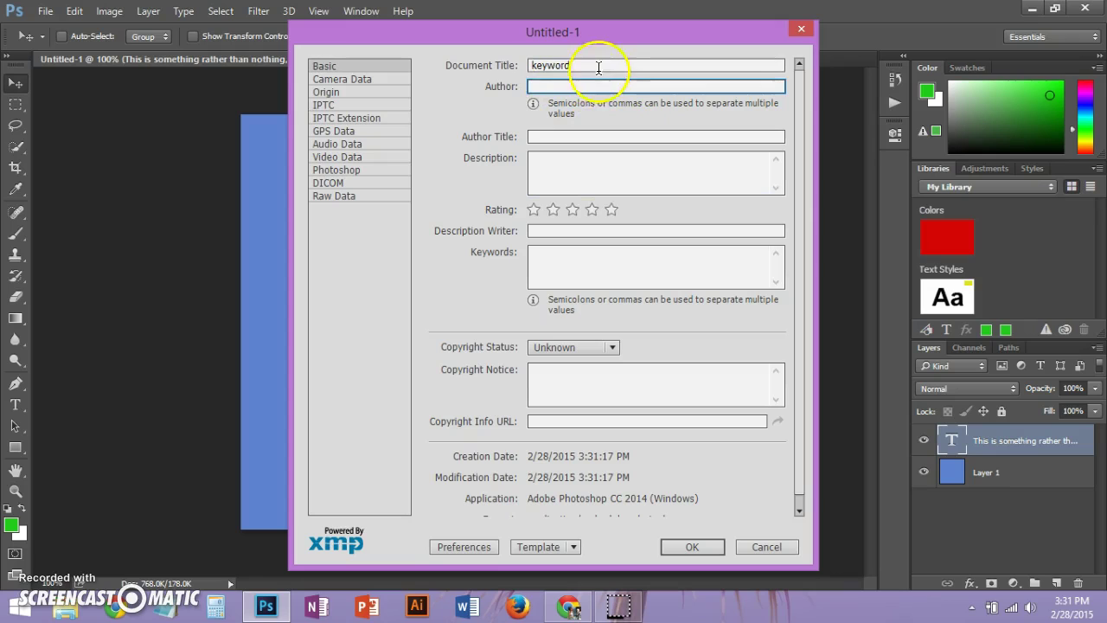
click(571, 137)
click(593, 168)
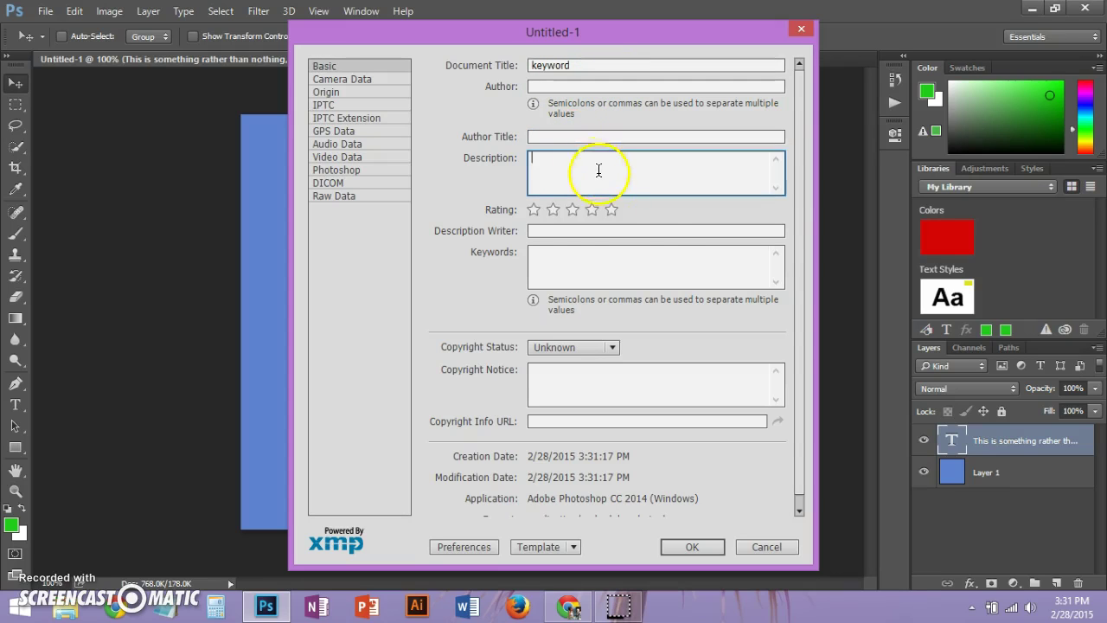
Visit the Keywords and Copyright URL fields, then view the Camera Data section.
click(559, 231)
click(610, 258)
click(601, 86)
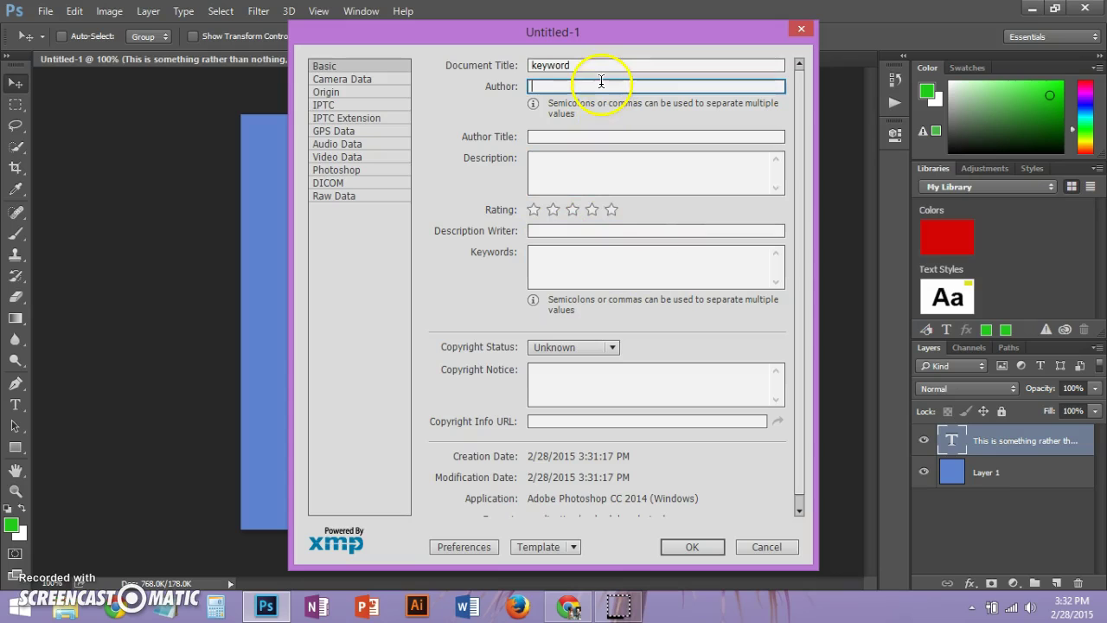
click(581, 261)
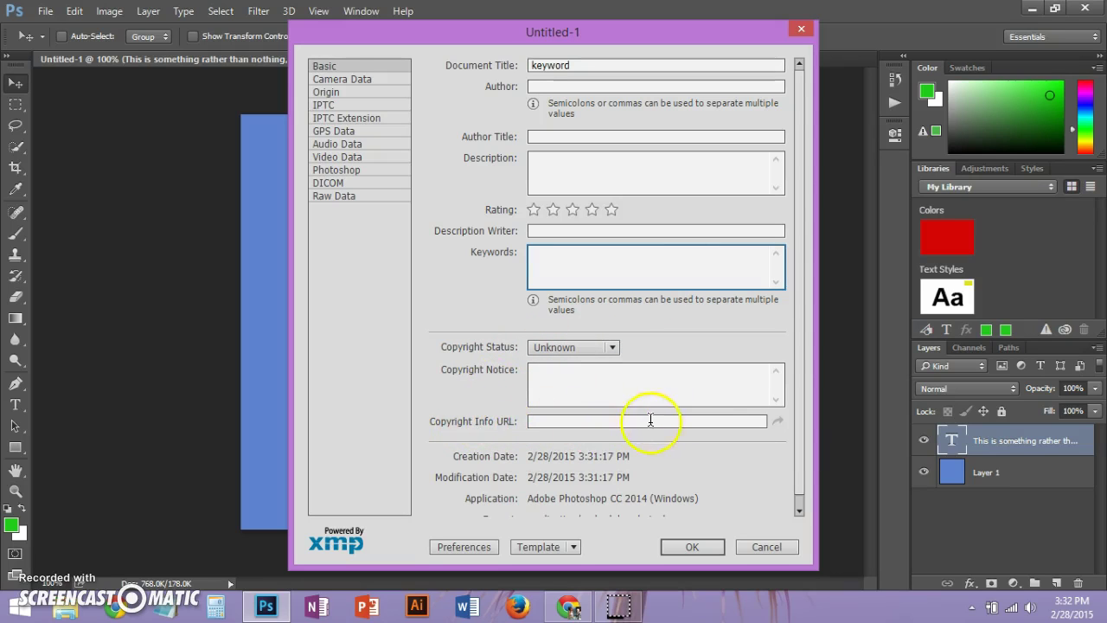
click(604, 422)
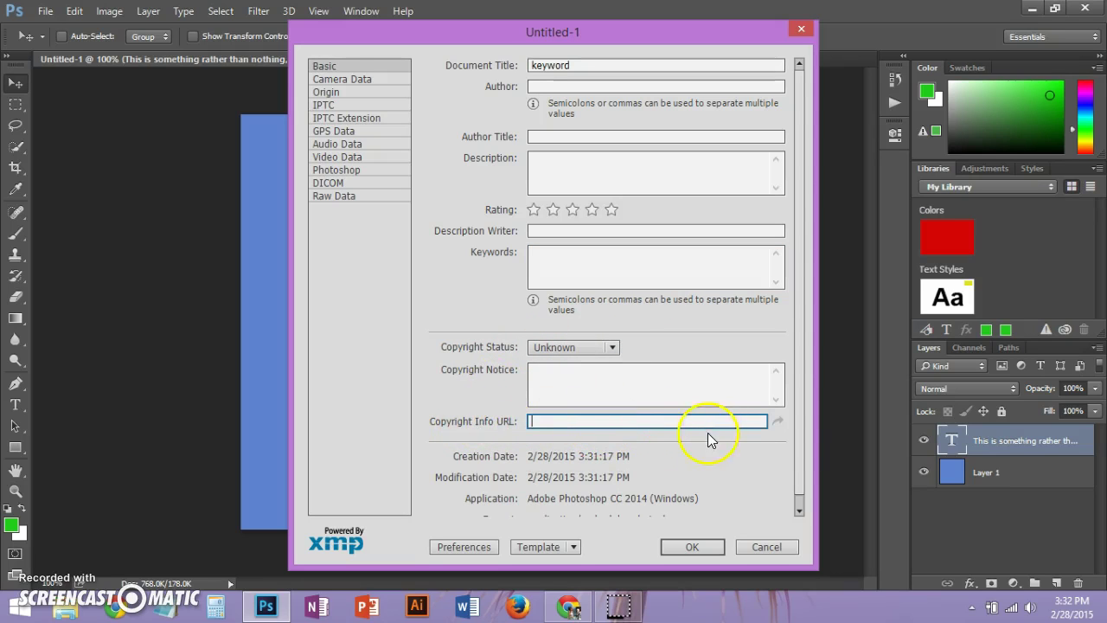
click(350, 80)
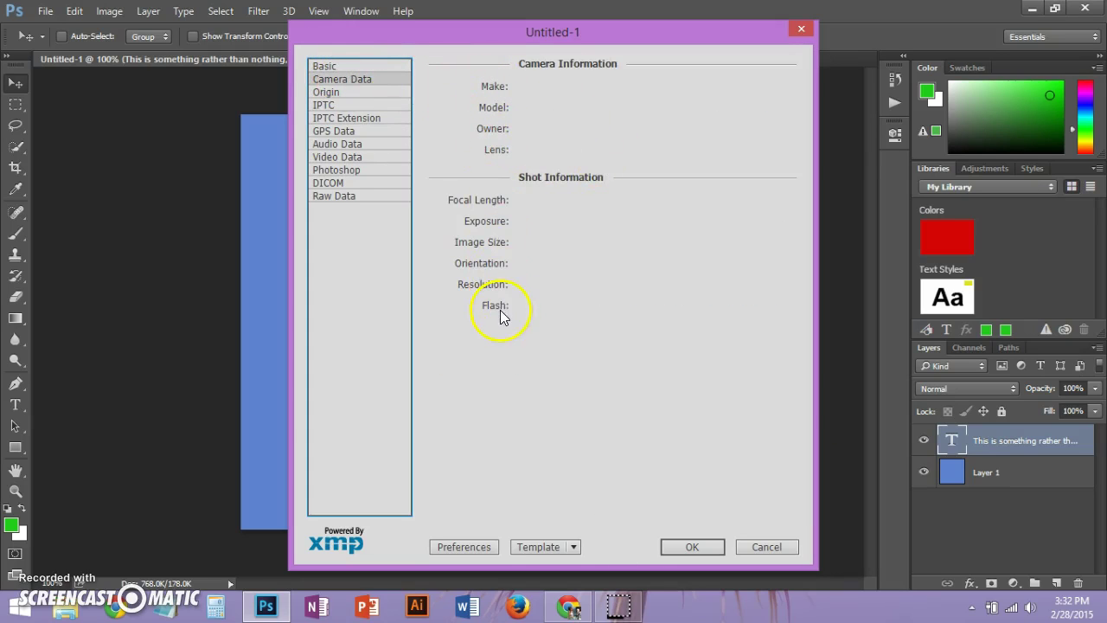
Switch File Info to the Origin page with Date Created, City and Headline fields.
mouse_move(496, 94)
click(333, 92)
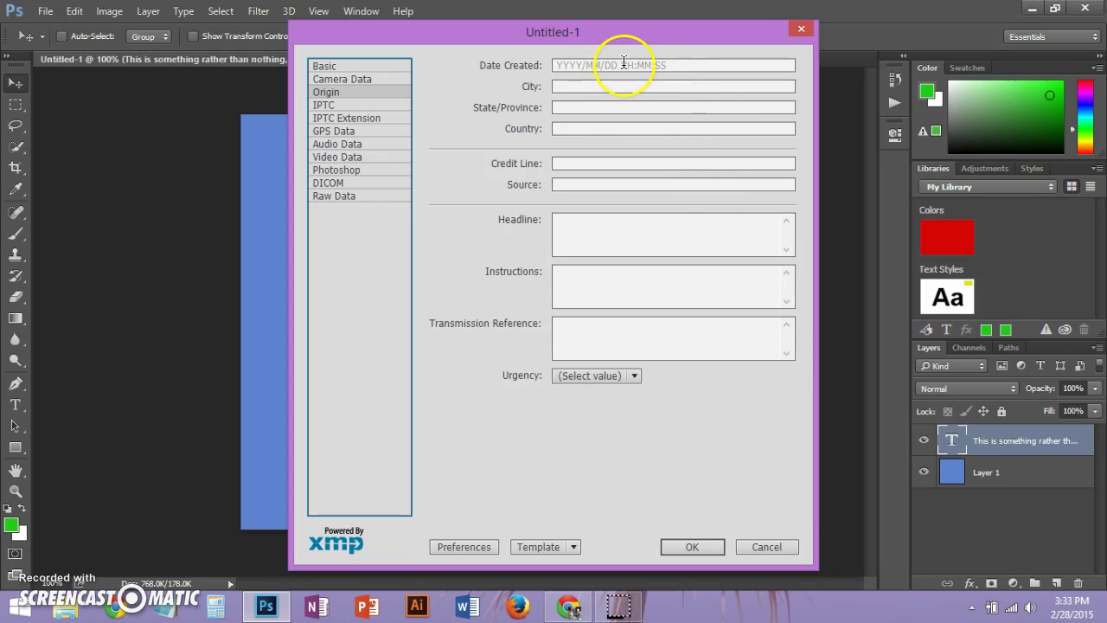
click(357, 104)
click(329, 67)
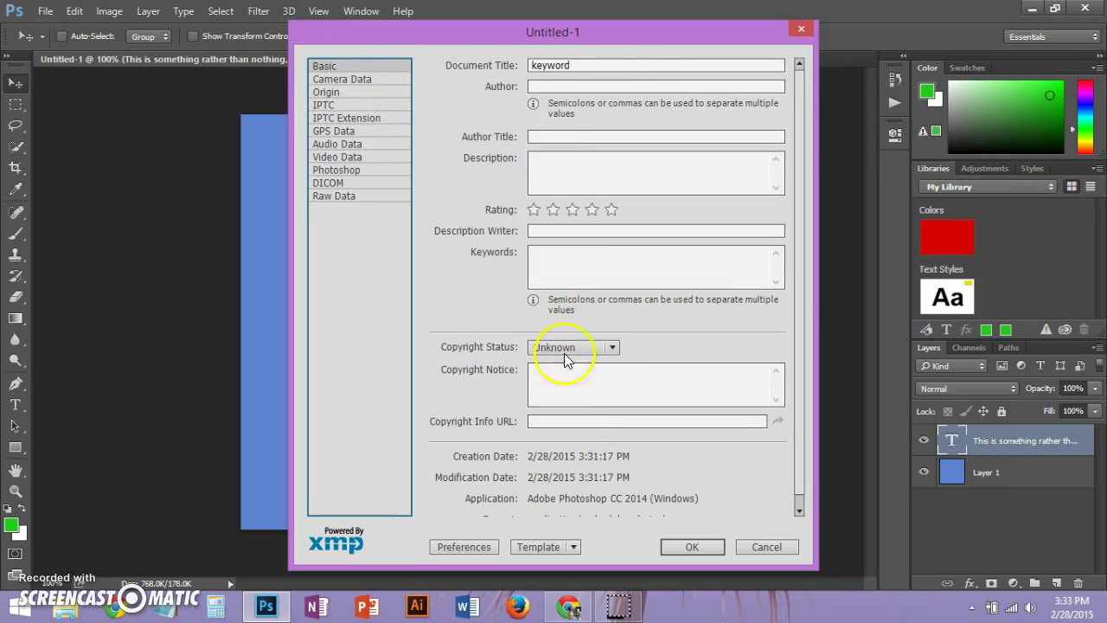
click(566, 258)
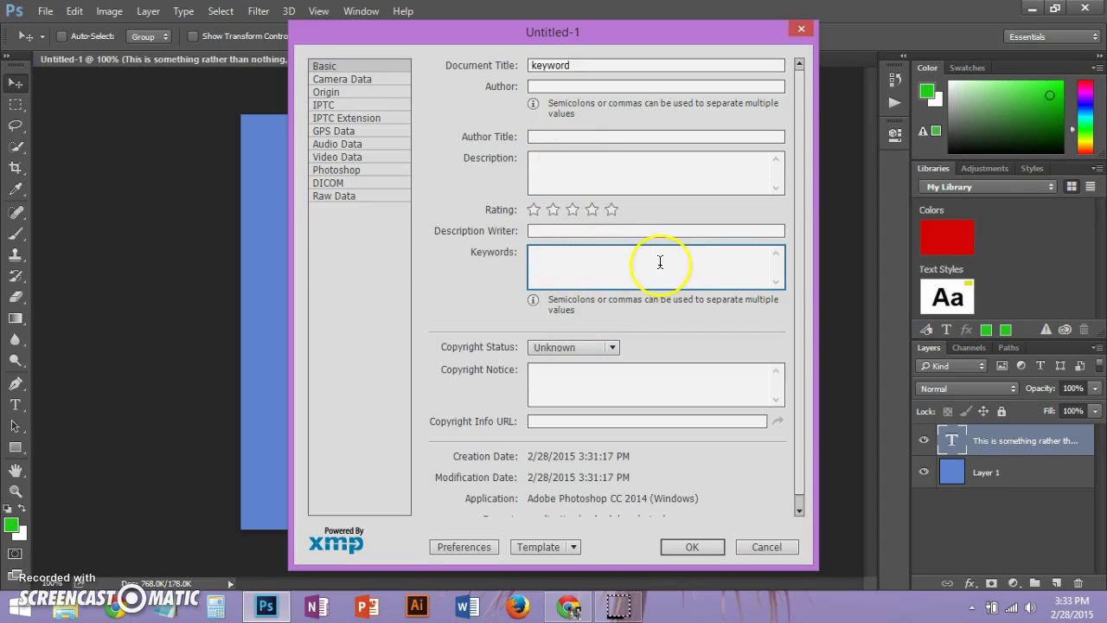
click(353, 78)
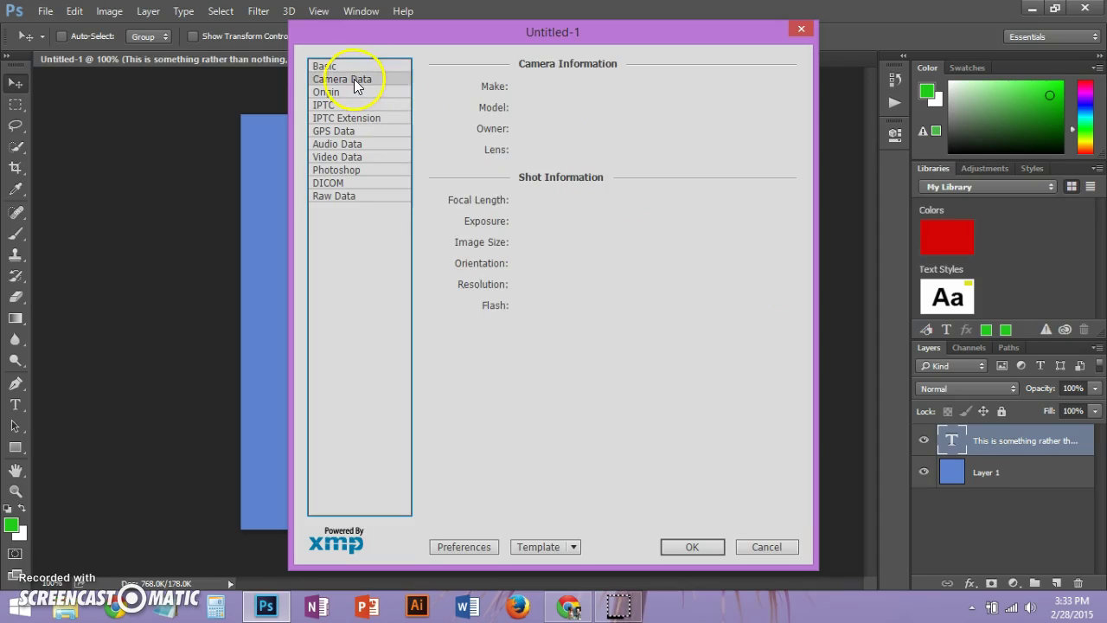
click(349, 92)
click(354, 104)
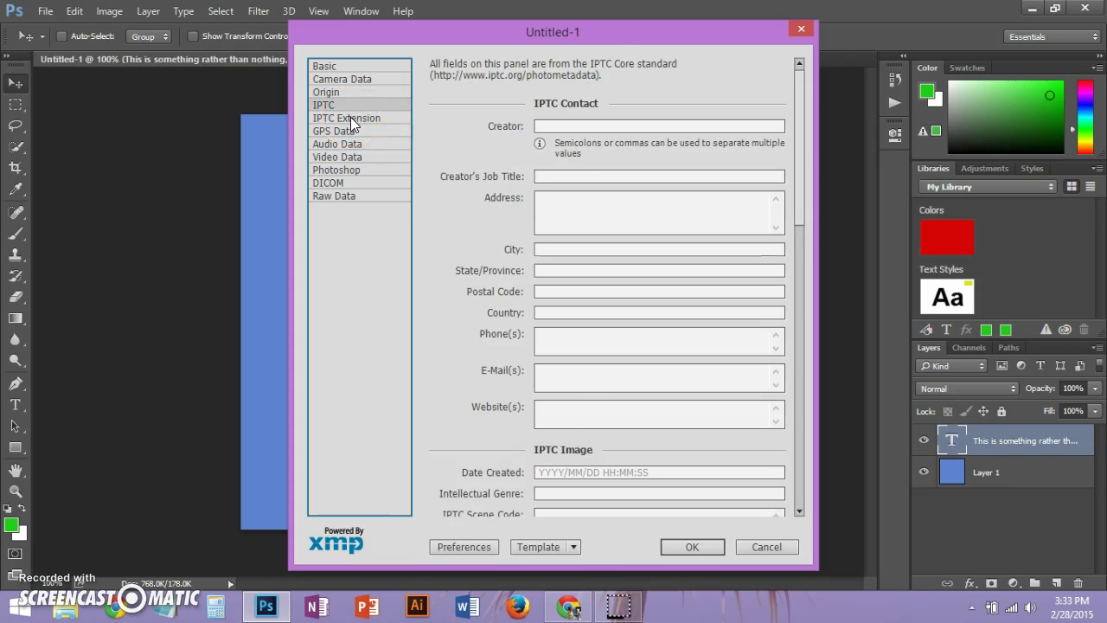
click(350, 117)
click(358, 132)
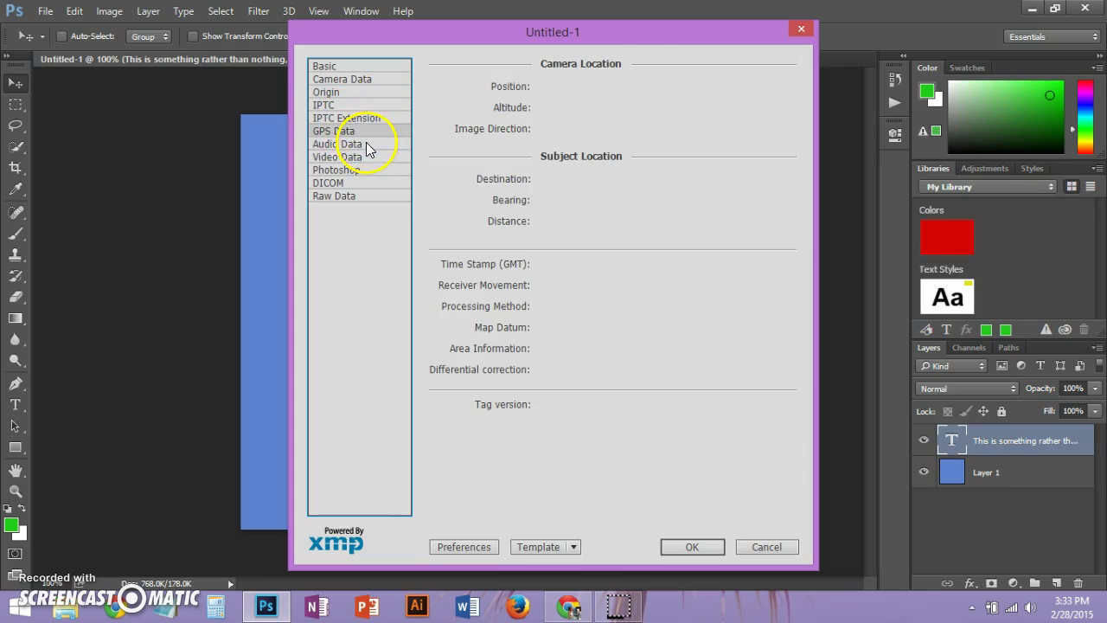
click(363, 144)
click(374, 156)
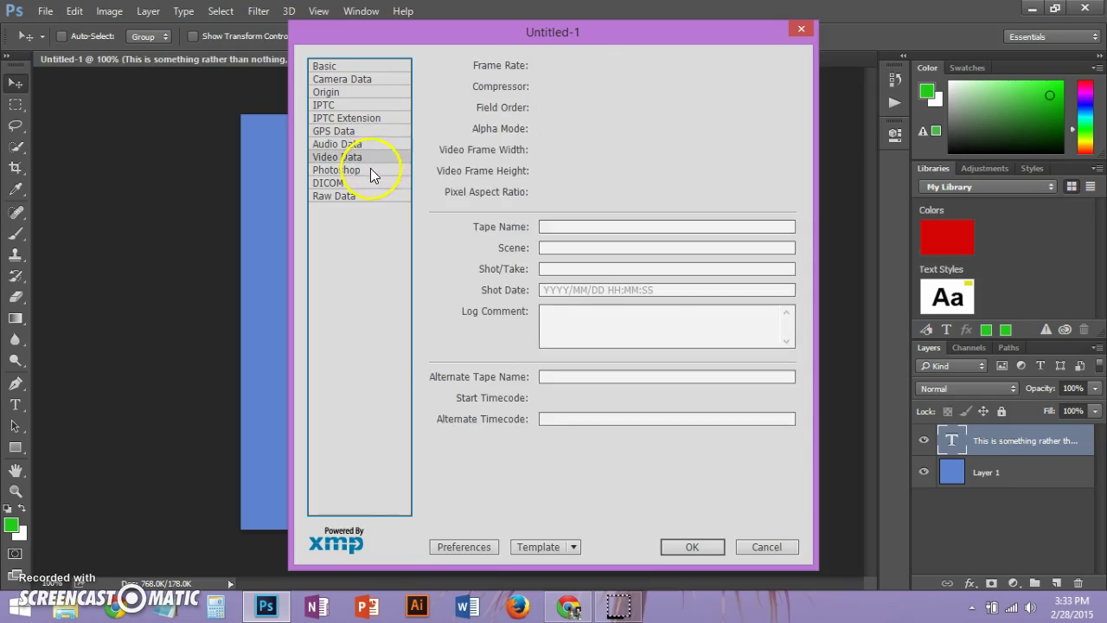
click(371, 170)
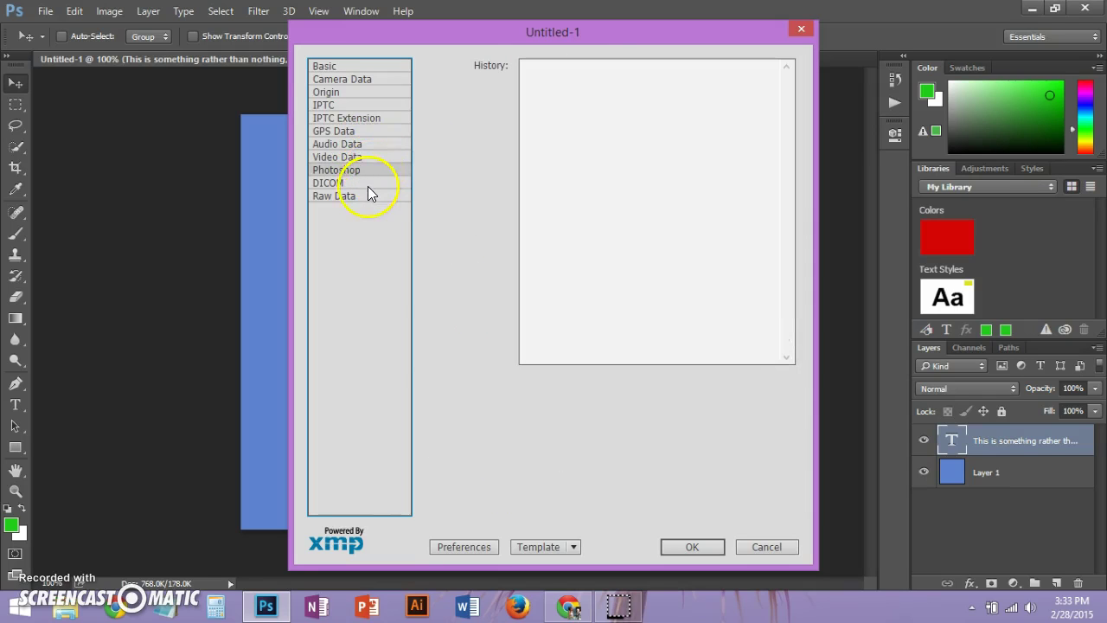
click(389, 196)
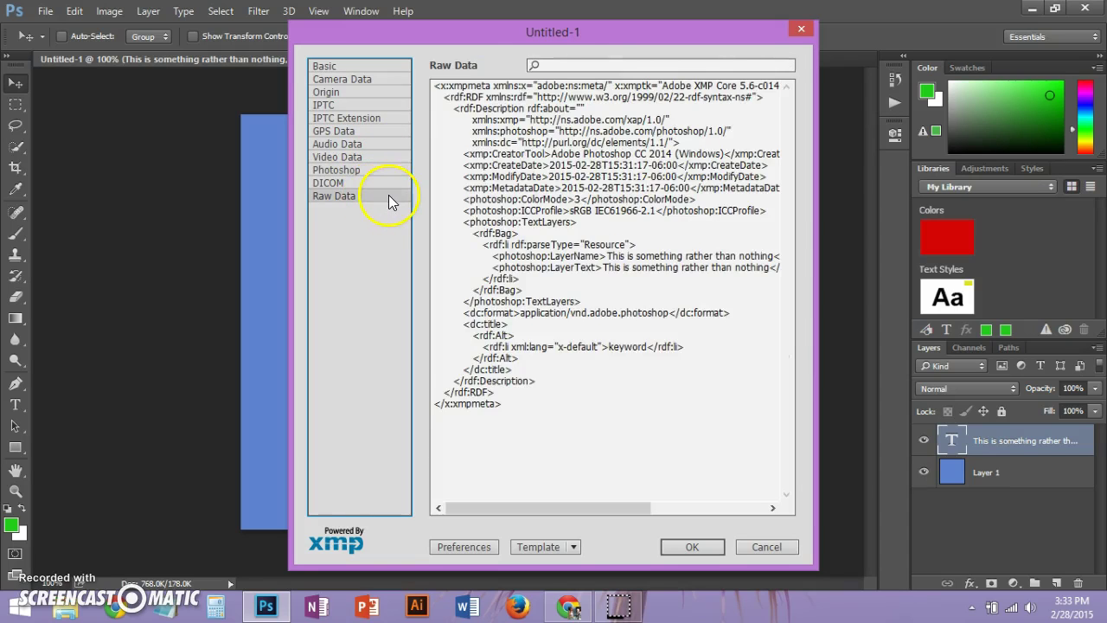
click(355, 67)
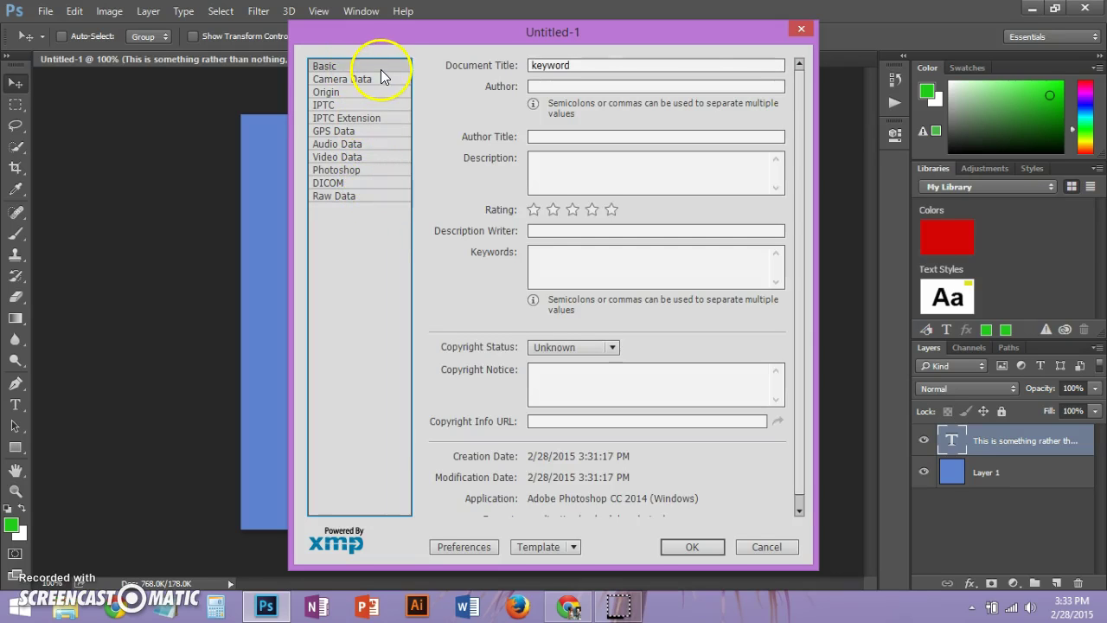
click(551, 256)
click(351, 80)
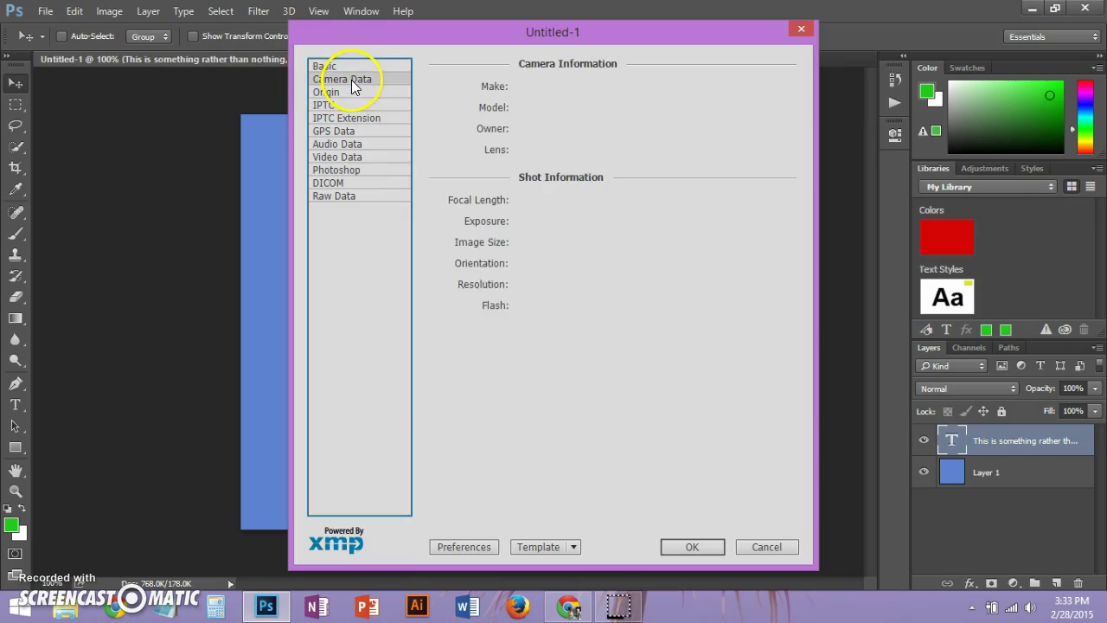
click(355, 91)
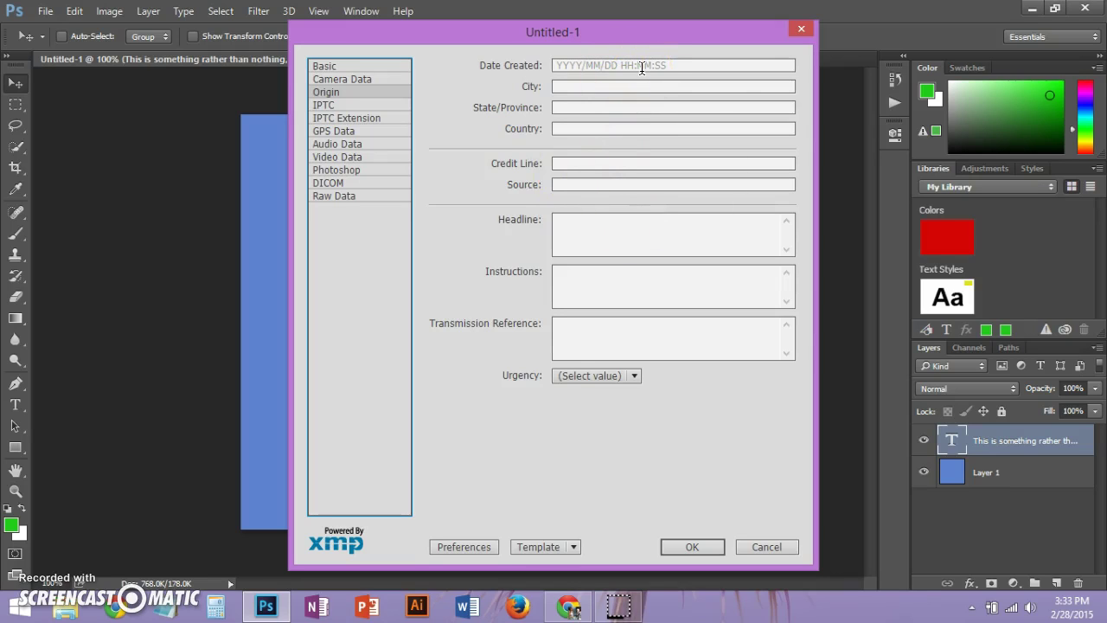
drag(642, 68, 570, 121)
Step through the Origin fields: City, State/Province, Country, Credit Line and Source.
click(593, 87)
click(565, 107)
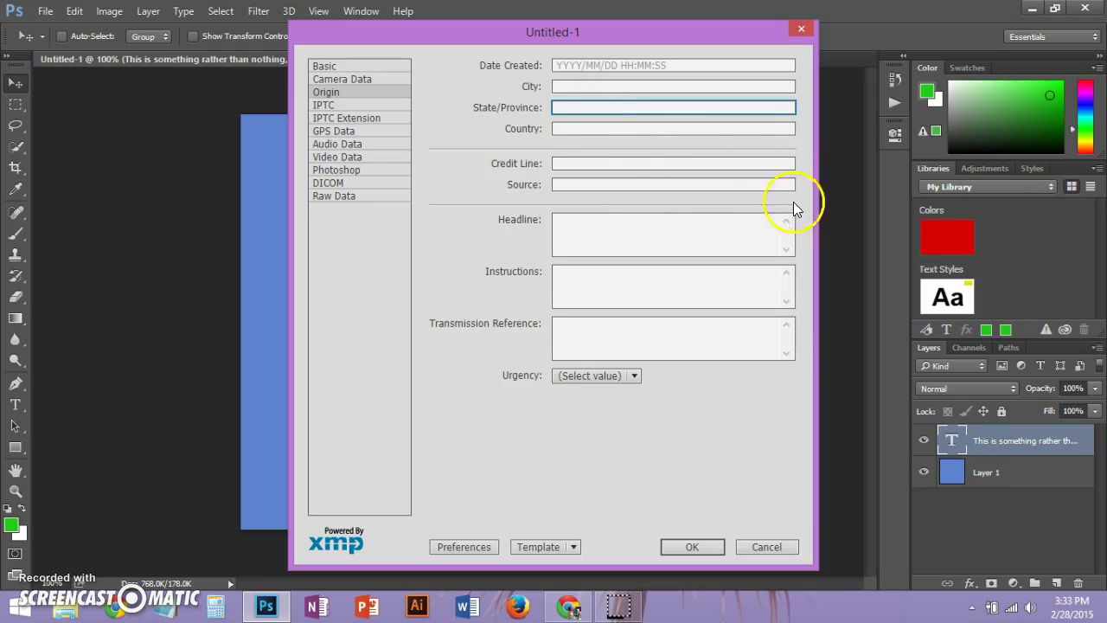
click(613, 129)
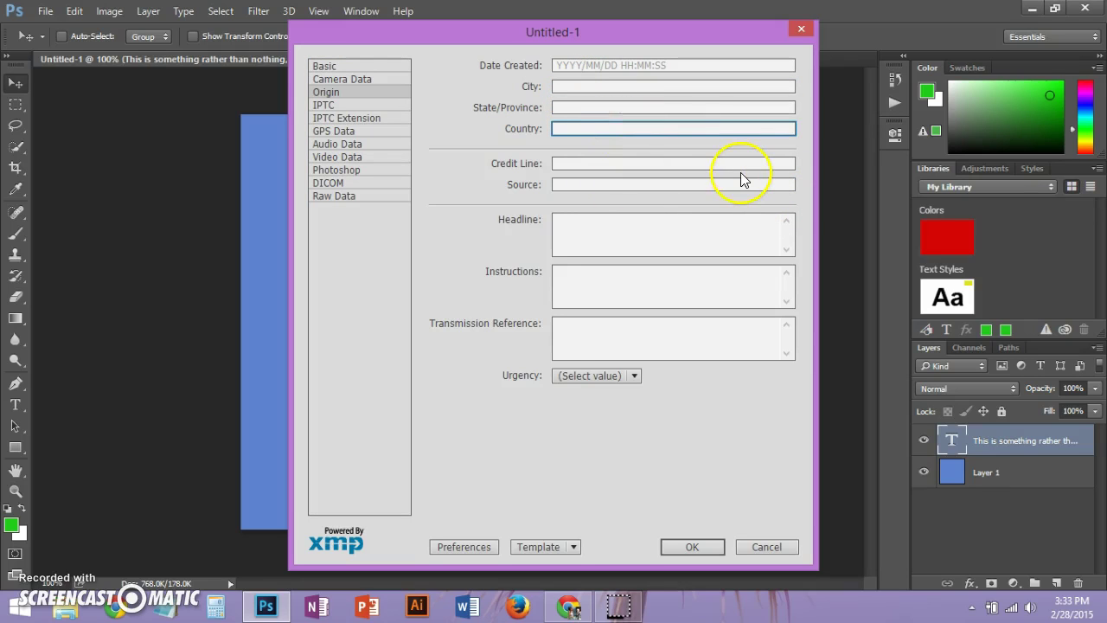
click(611, 163)
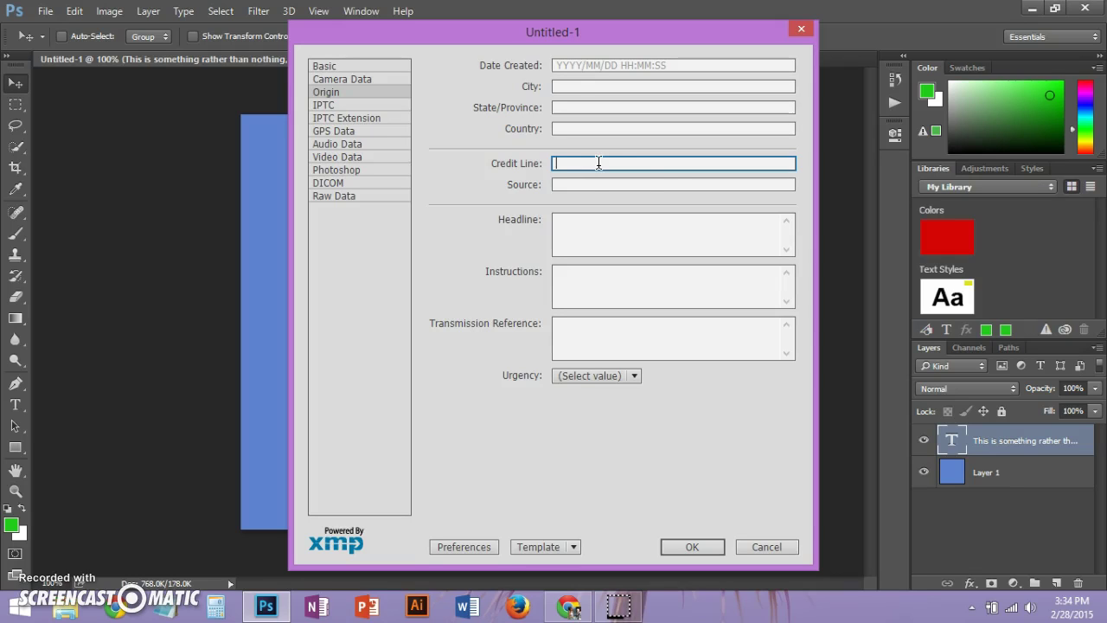
click(586, 177)
click(566, 185)
click(598, 164)
Browse the History, DICOM and Raw Data pages, return to Basic, and cancel File Info.
click(379, 173)
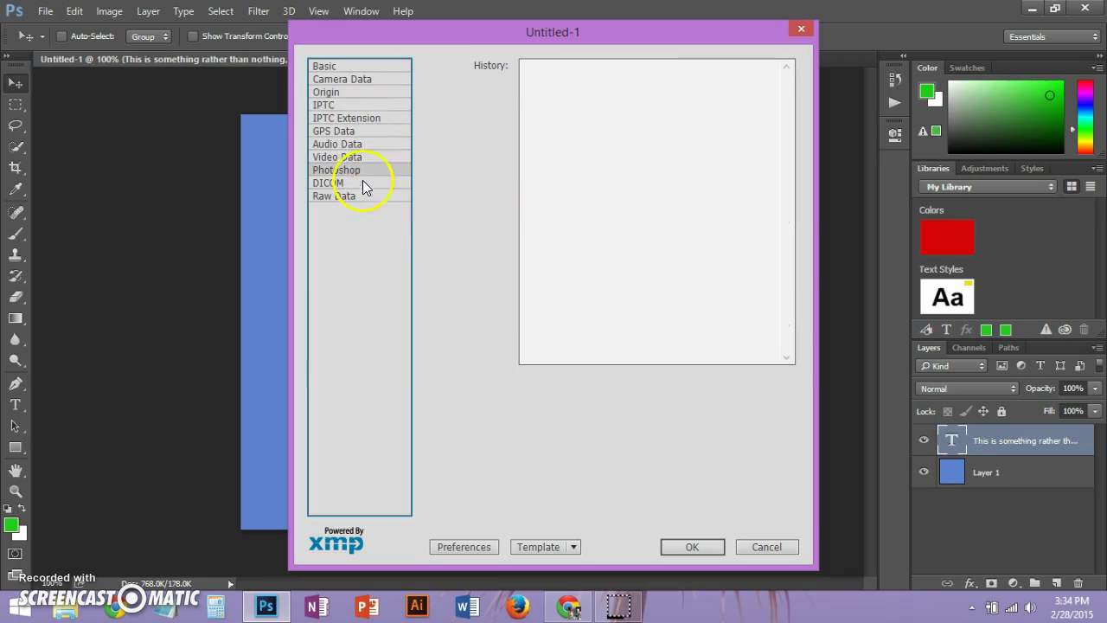
click(561, 71)
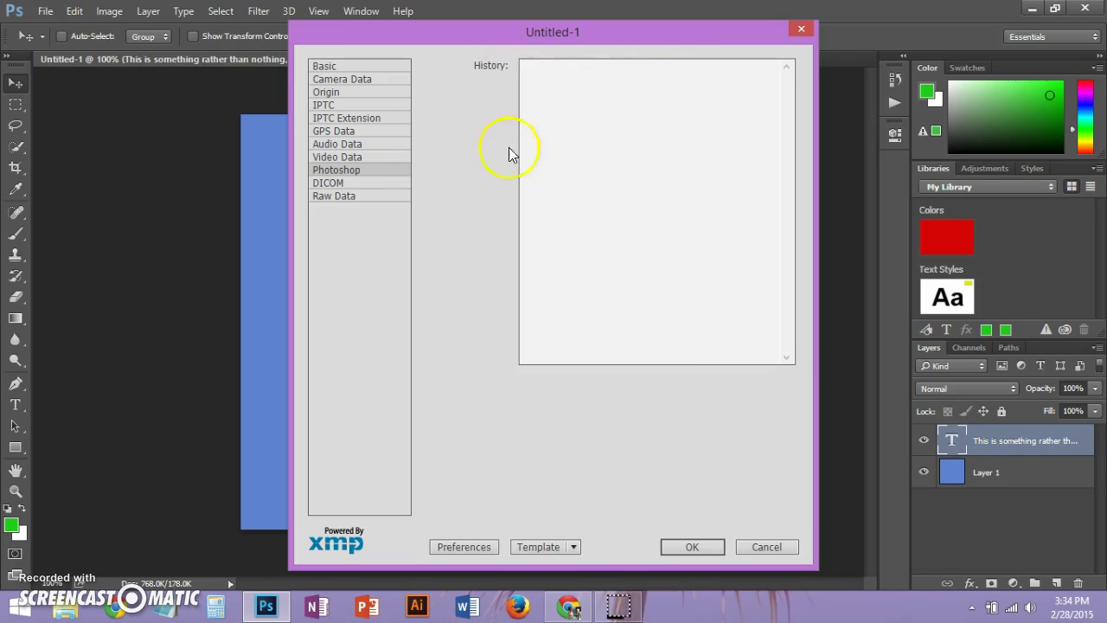
click(361, 187)
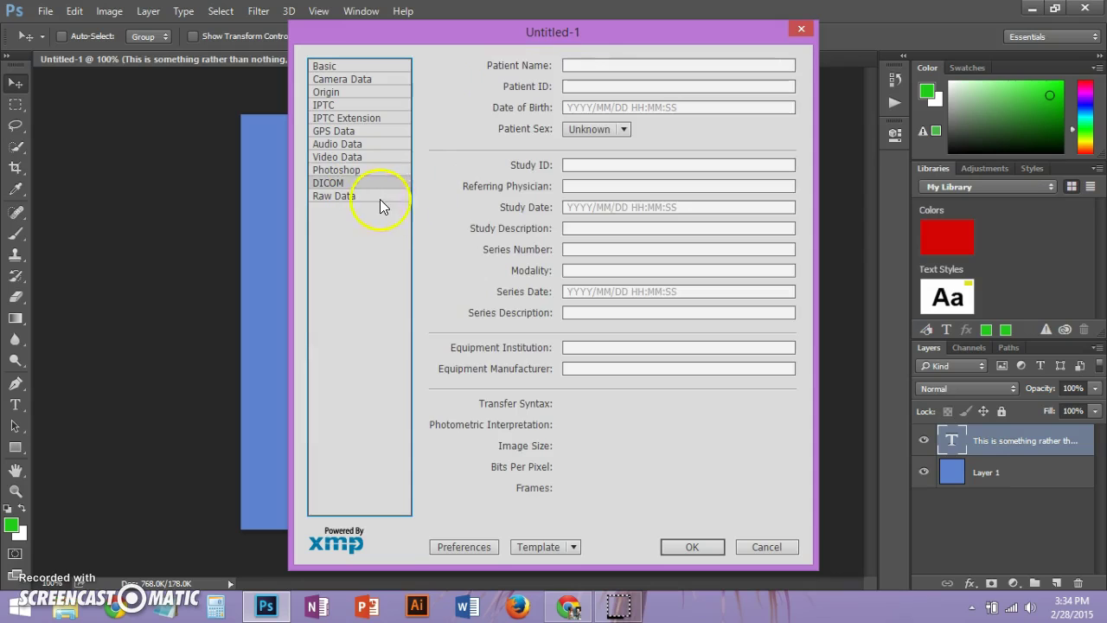
click(374, 198)
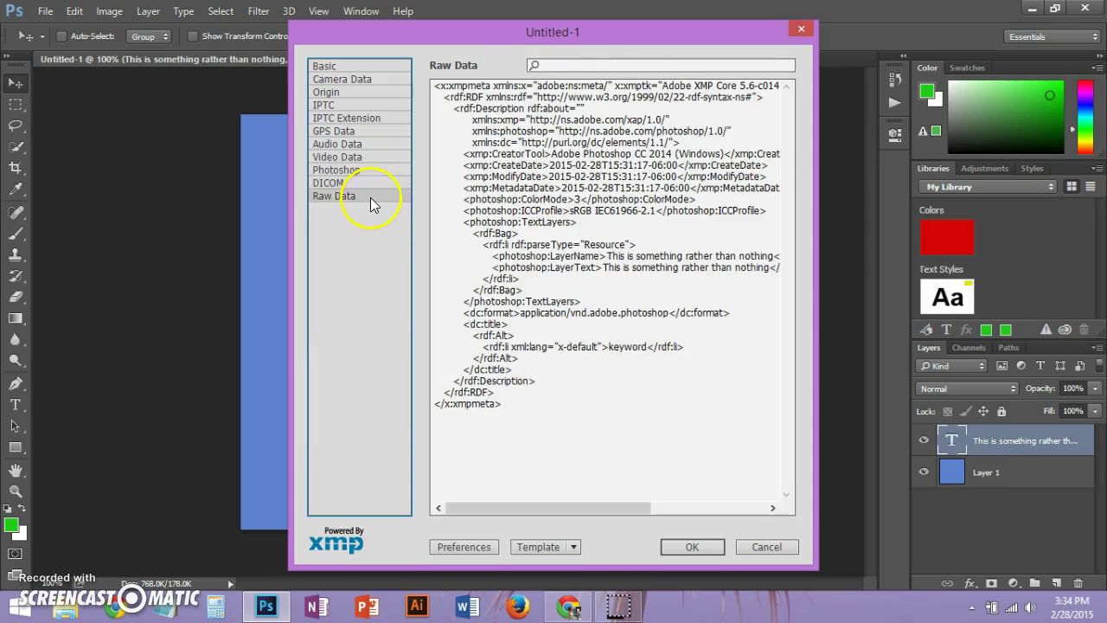
click(352, 67)
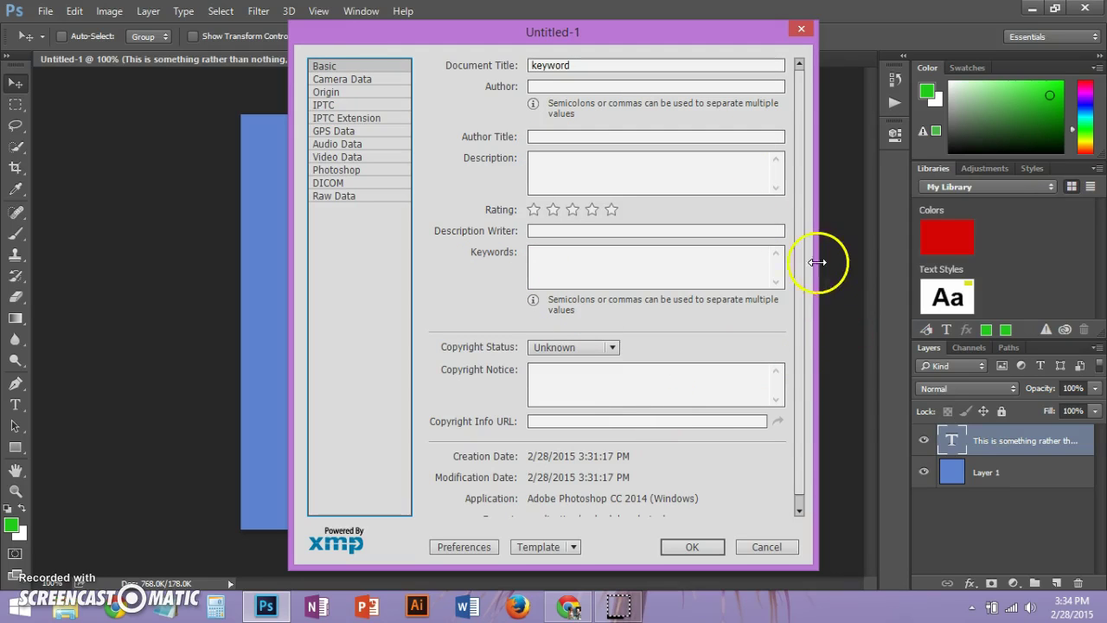
drag(802, 124, 796, 198)
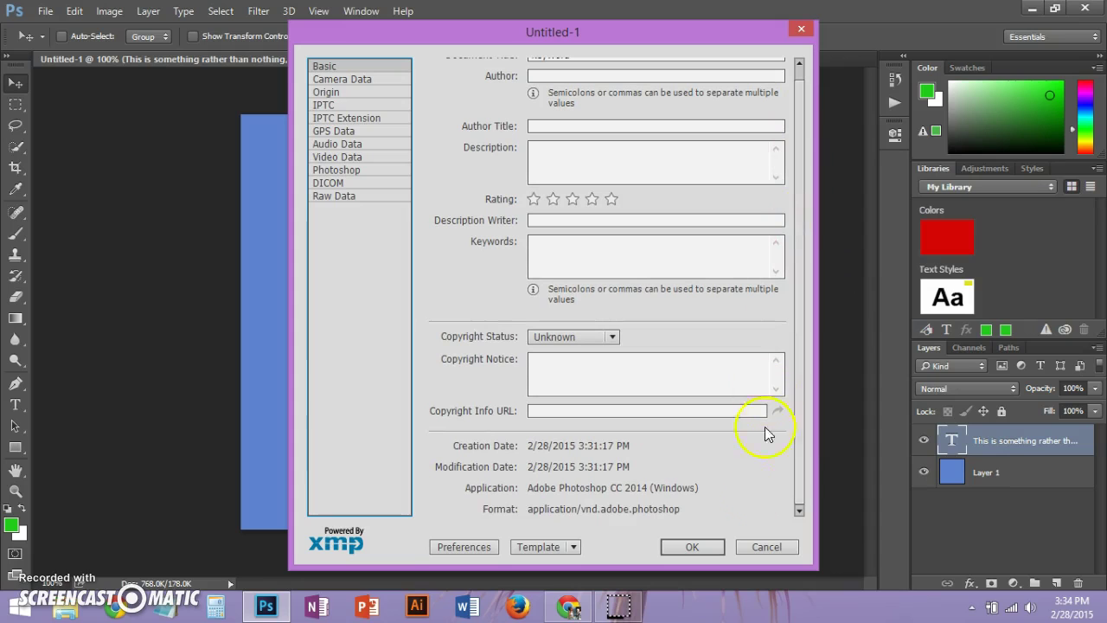
click(765, 547)
Open 418HgHR9ijL.jpg from the ZenEmpire folder through File > Open.
click(45, 10)
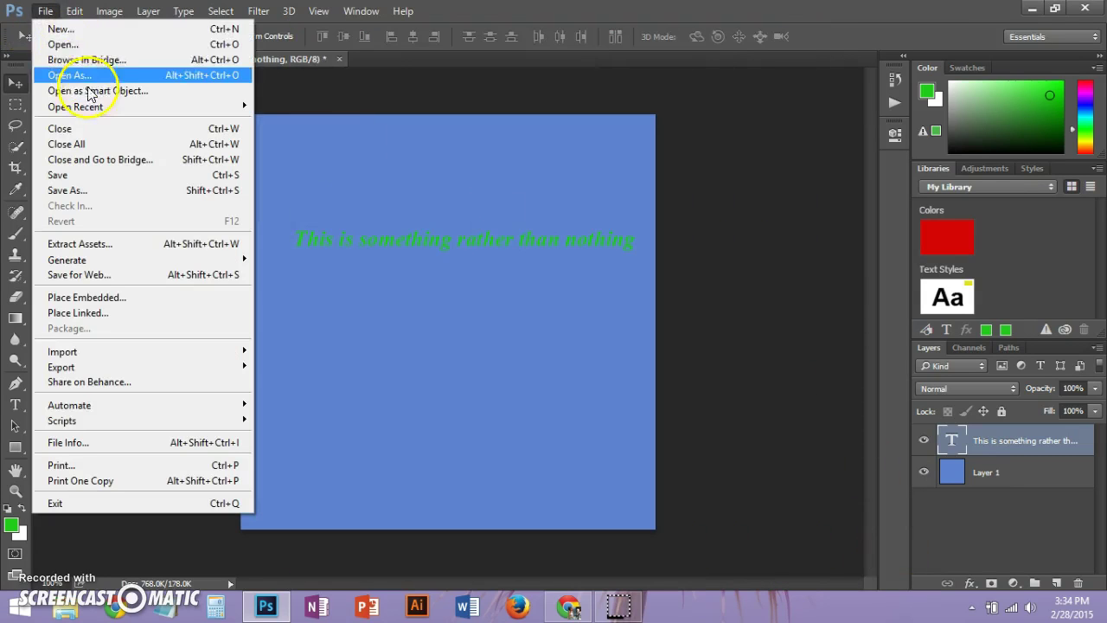
click(79, 45)
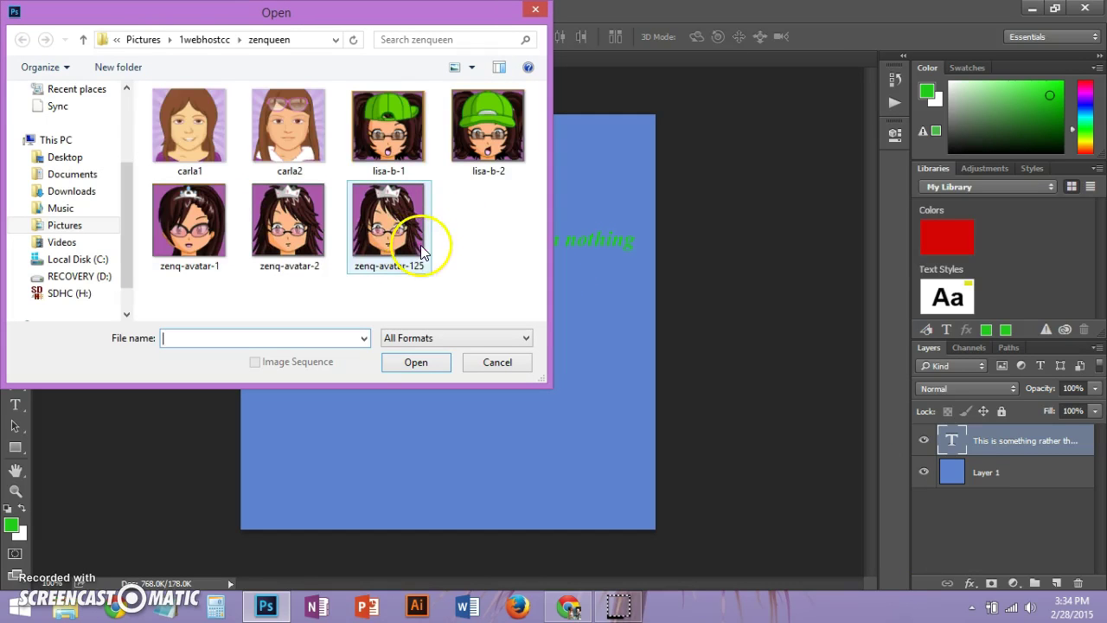
click(82, 40)
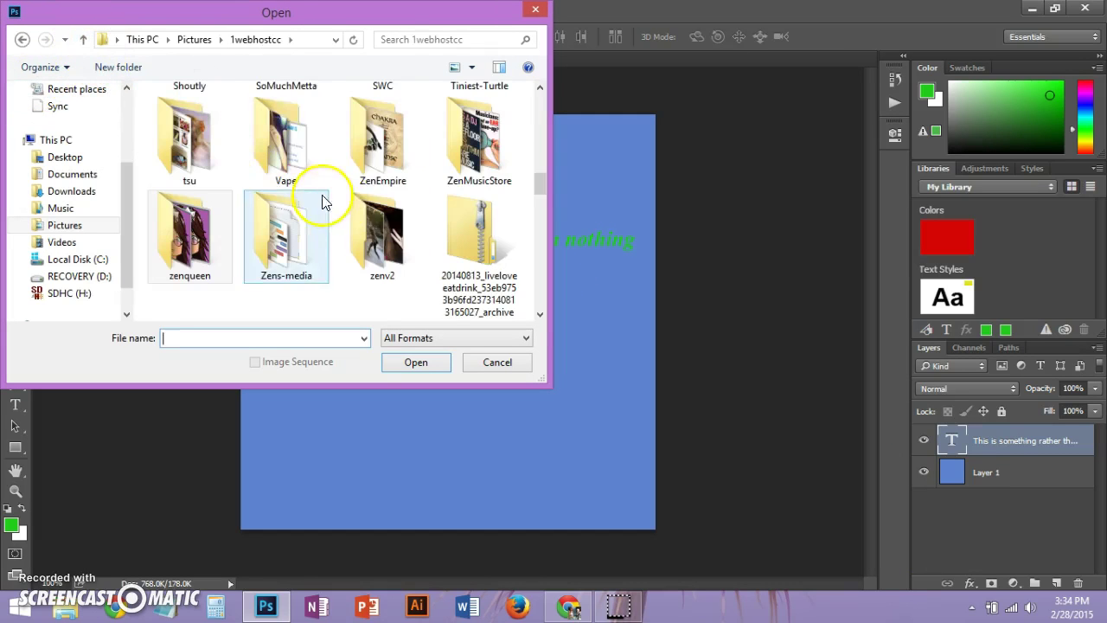
double_click(368, 173)
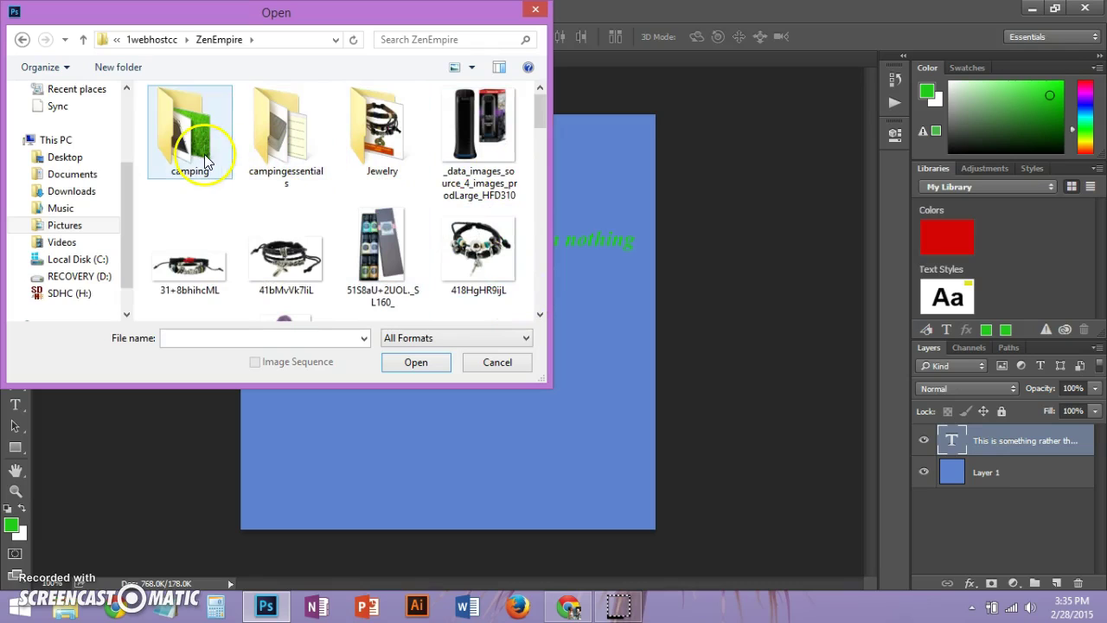
right_click(485, 281)
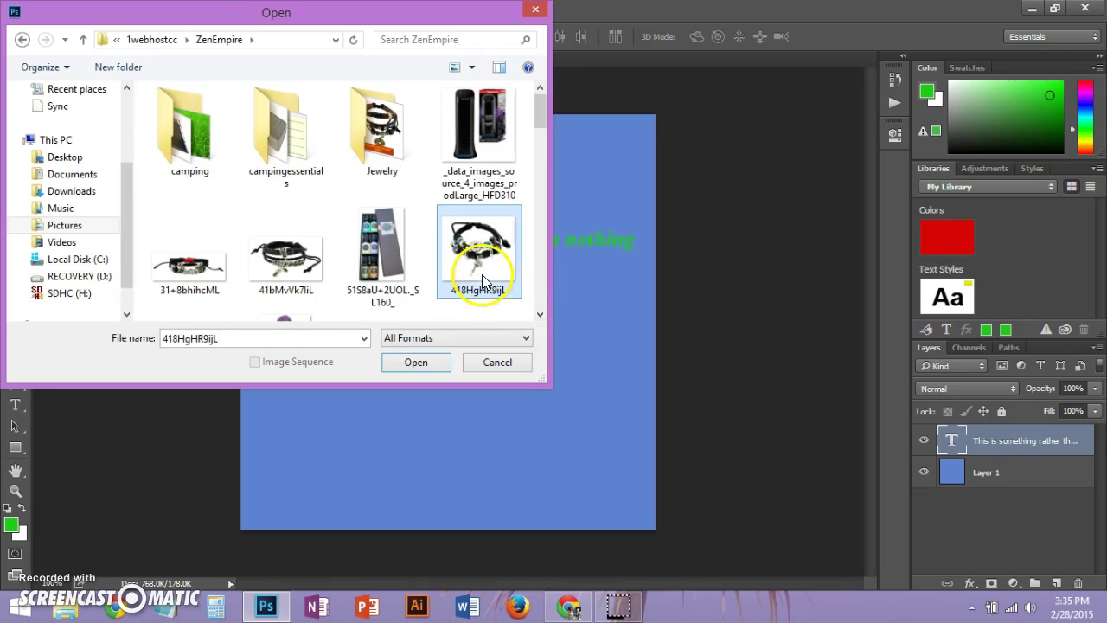
click(412, 366)
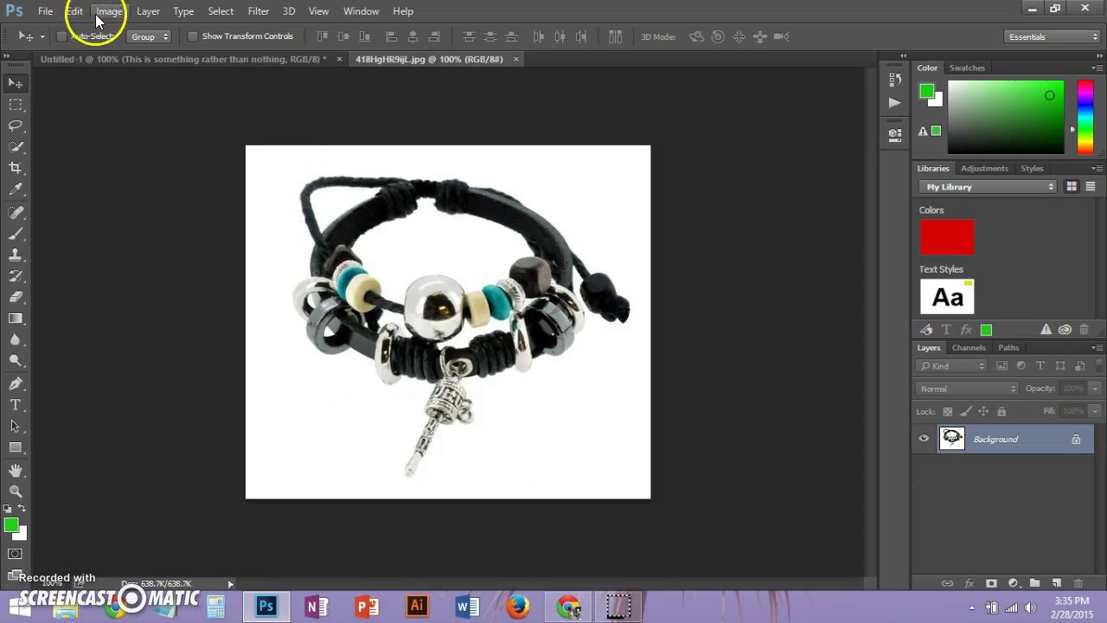
Open the bracelet photo's File Info, move it aside, and enter keywords 'zen bracelet, zen jewelry'.
click(43, 11)
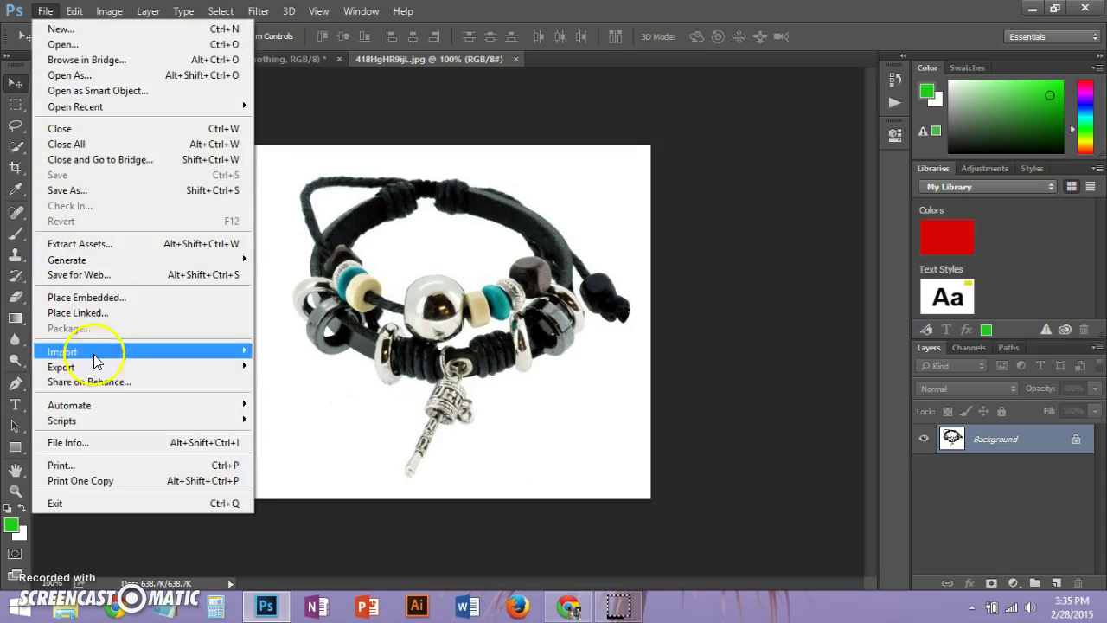
click(125, 449)
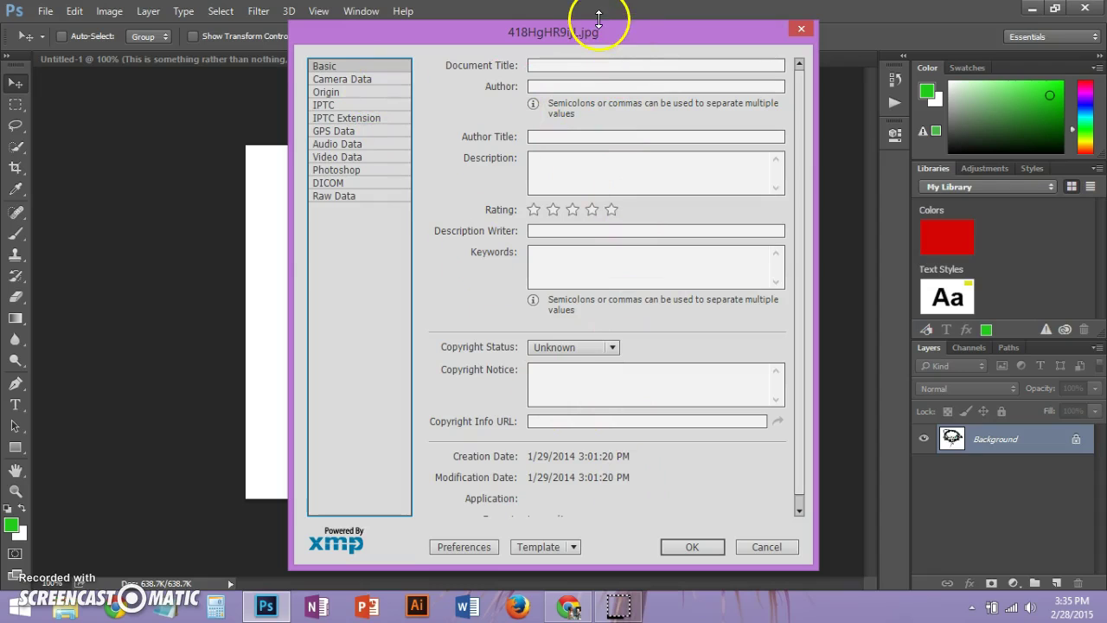
drag(604, 33, 865, 34)
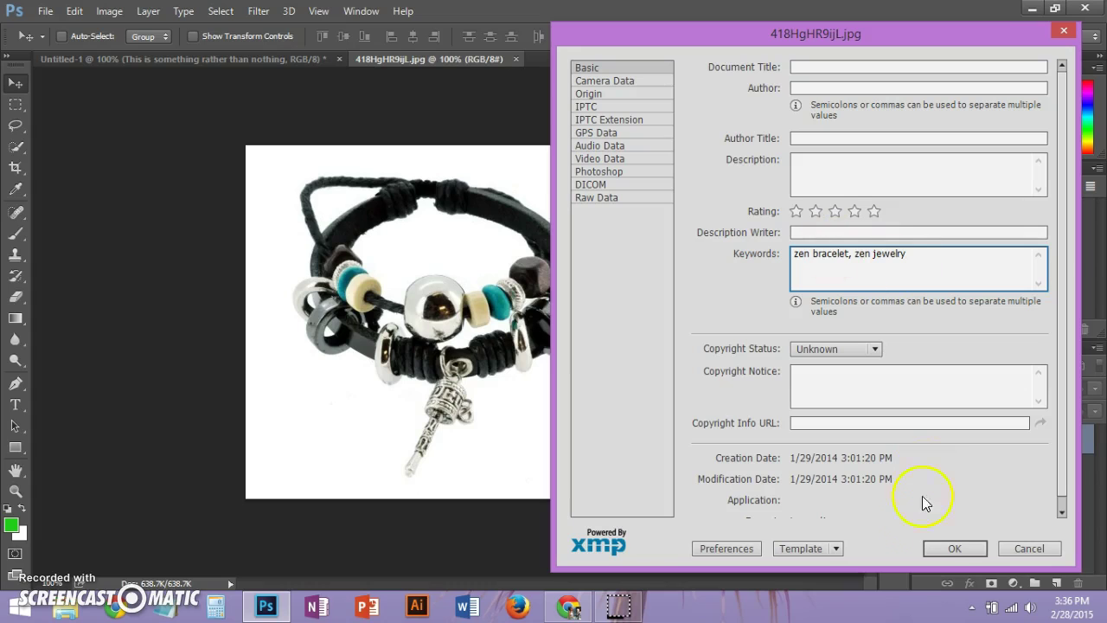
Confirm the keywords, then reopen File Info and change them to 'zen bracelet; zen jewelry'.
click(960, 558)
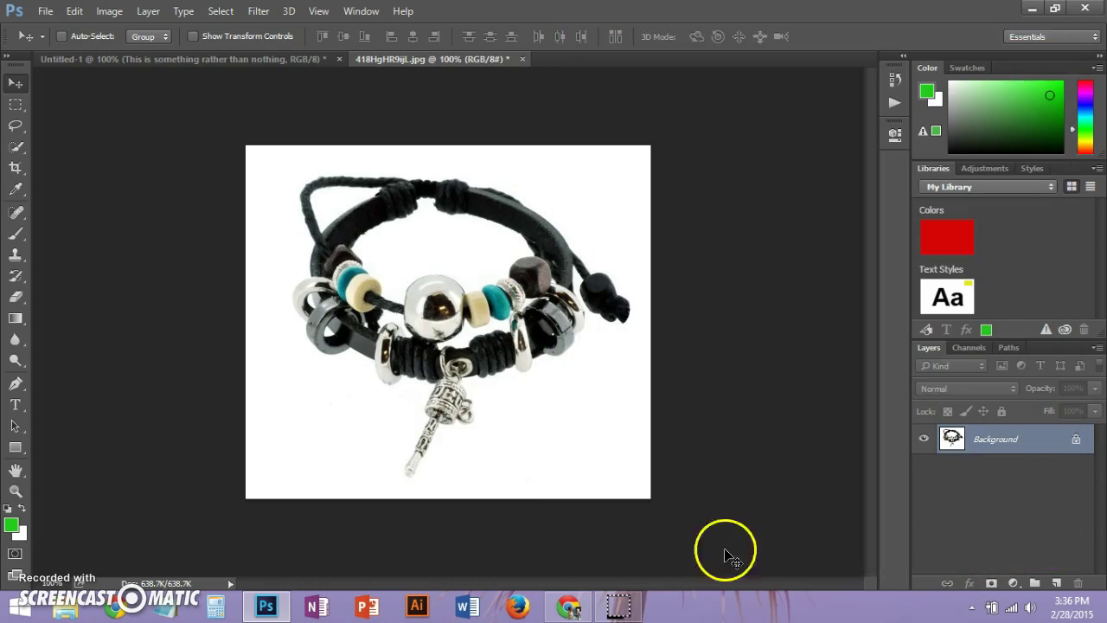
click(51, 12)
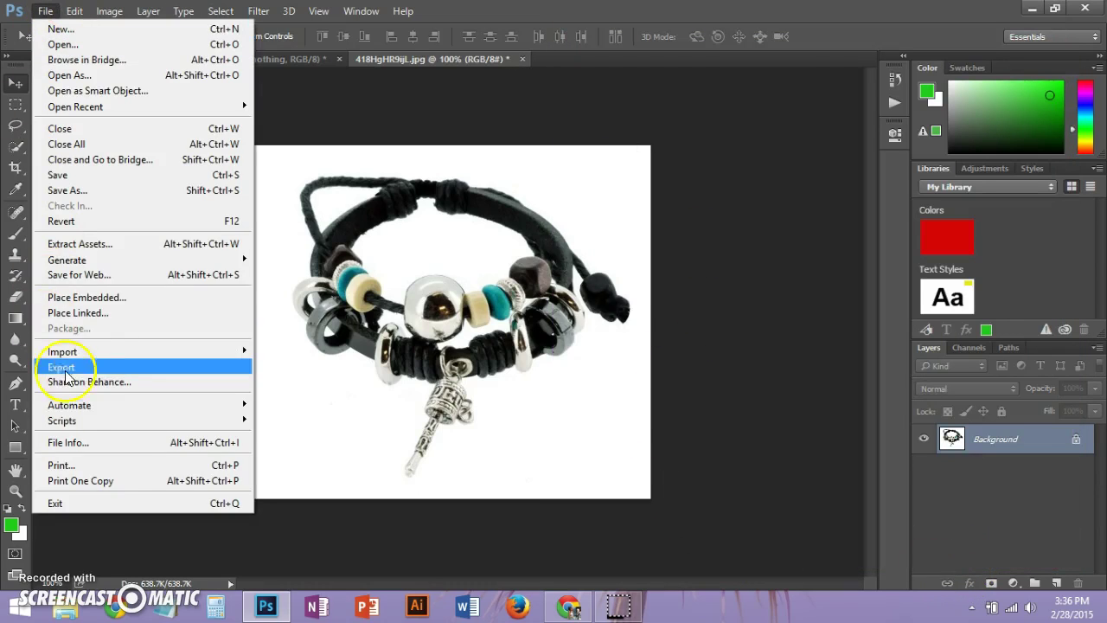
click(93, 445)
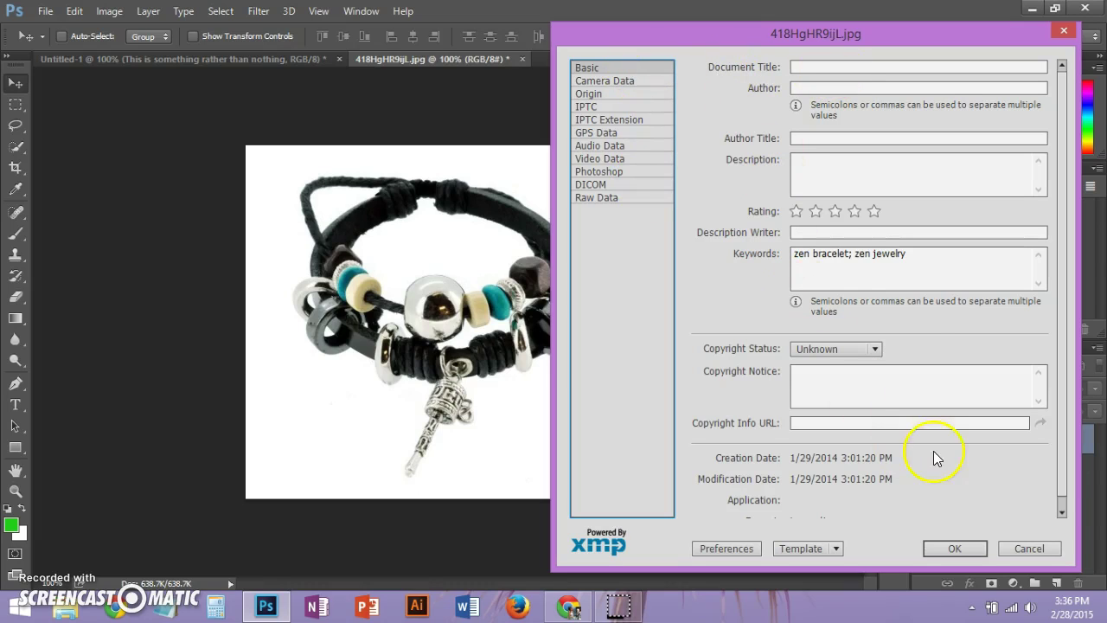
drag(796, 256, 952, 247)
click(1028, 550)
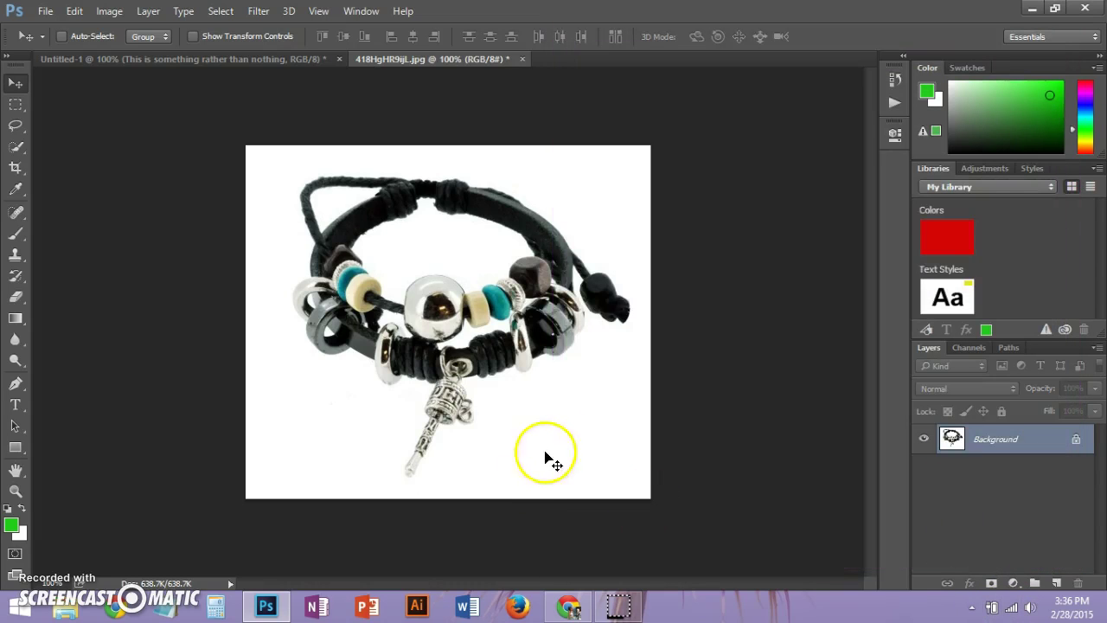
Minimize Photoshop, replace the Google query with 'zen bracelets', and open the Images results.
click(1032, 9)
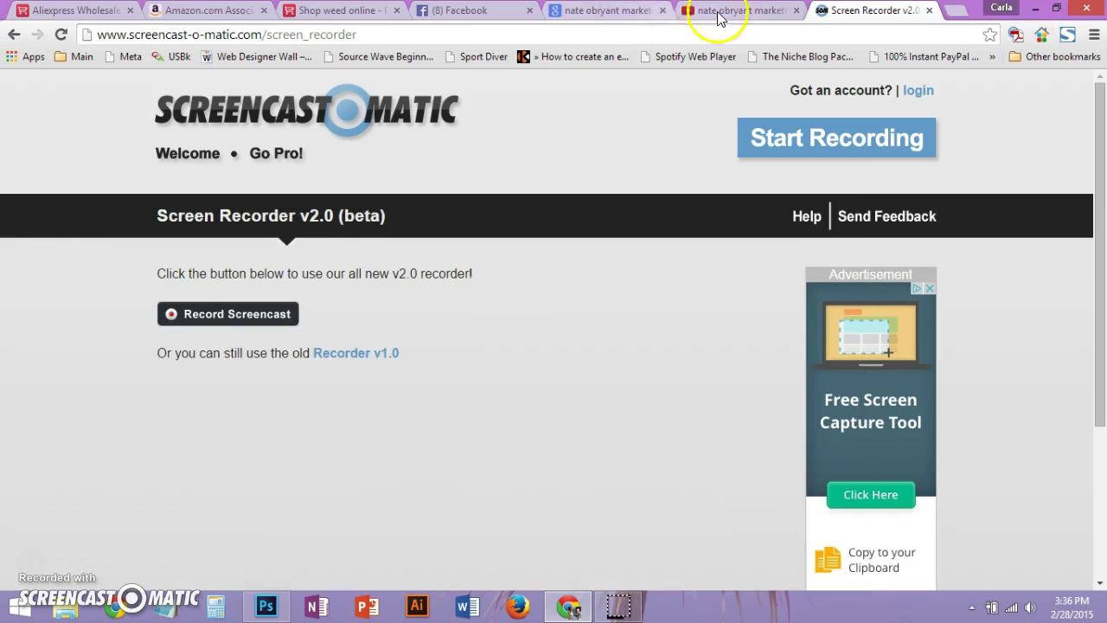
click(605, 11)
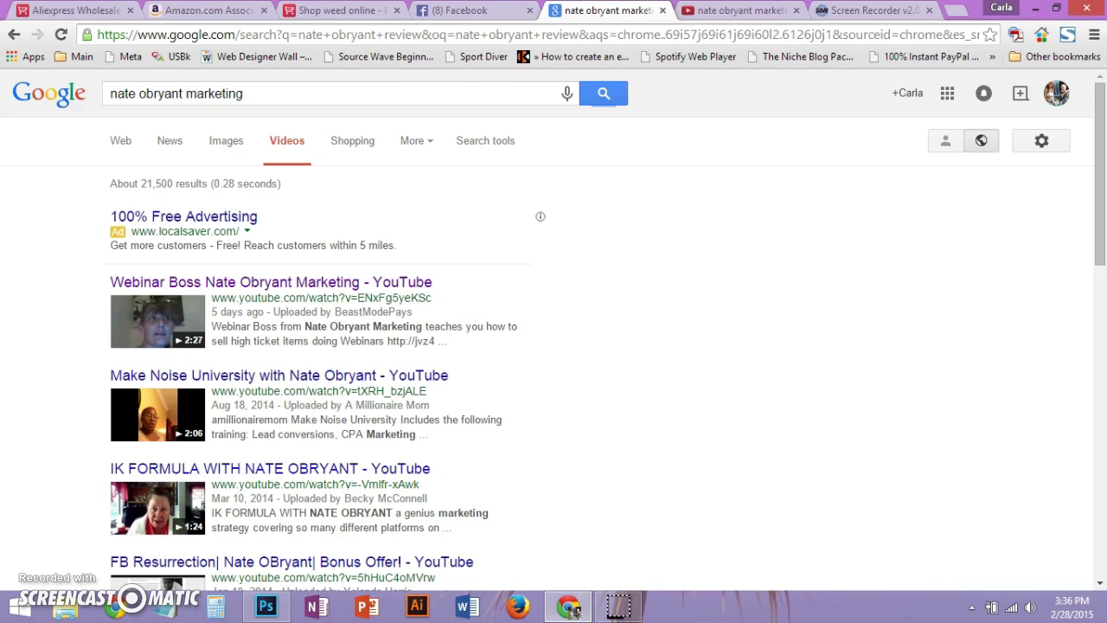
triple_click(285, 90)
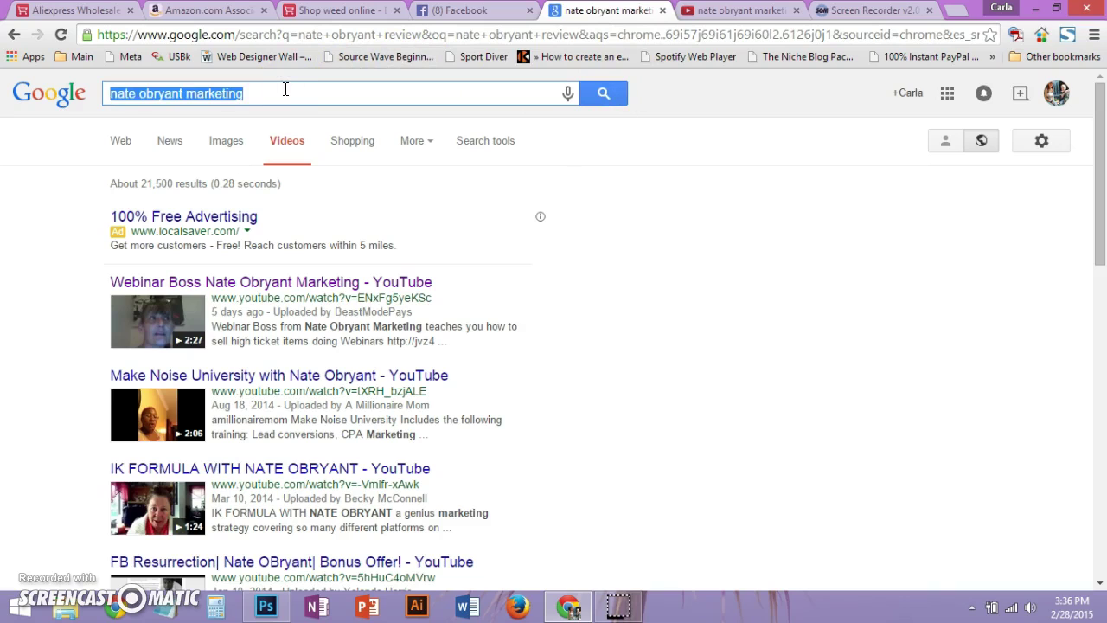
text(zen )
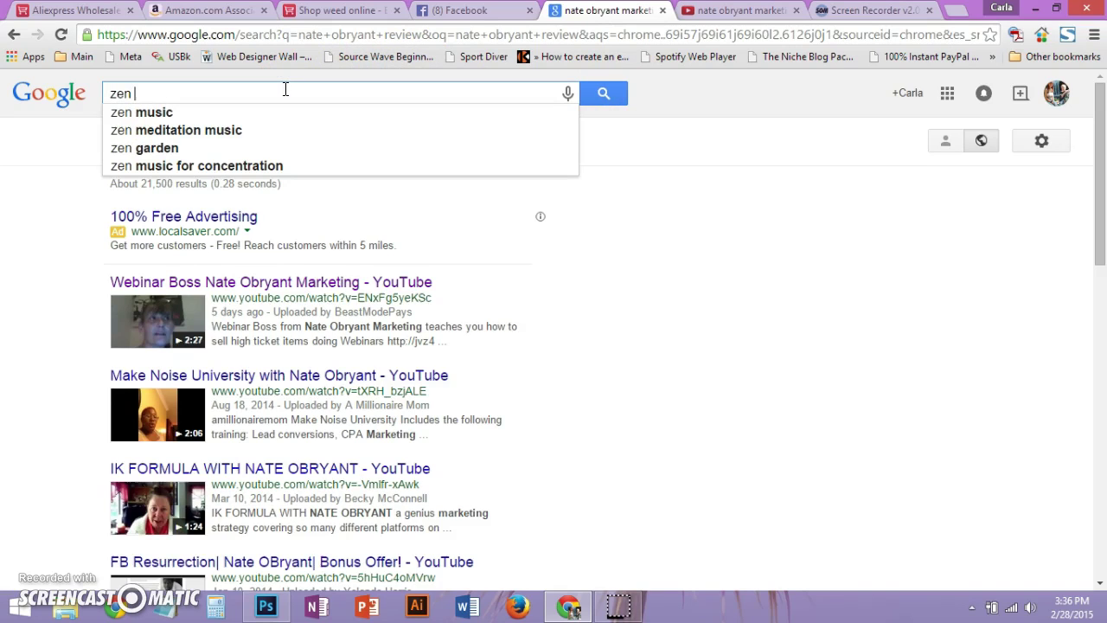
text(bracelets)
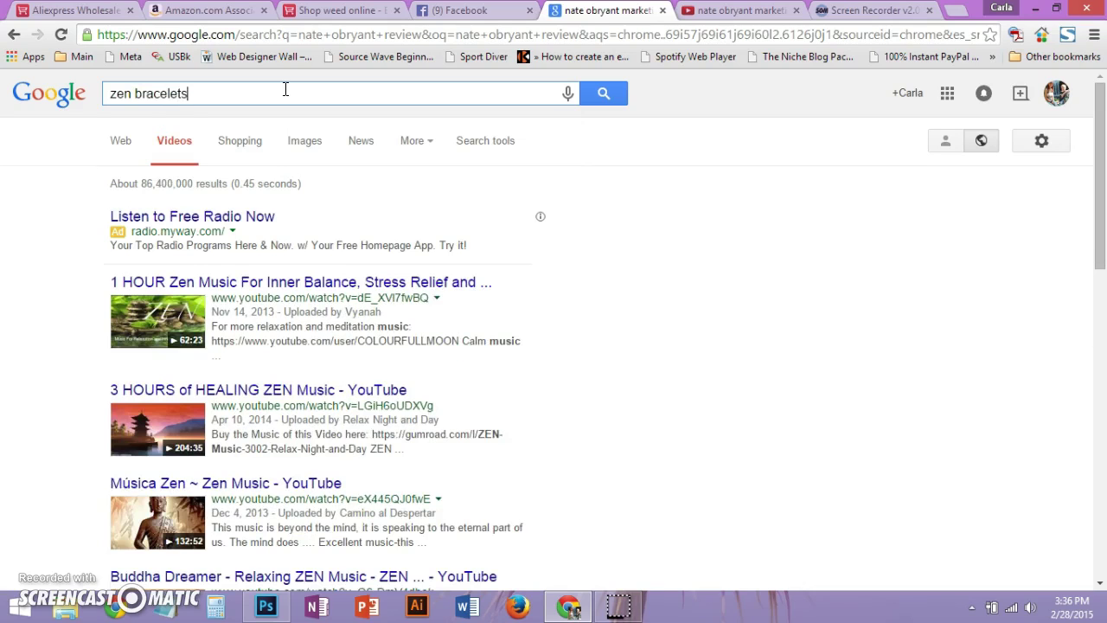
click(121, 147)
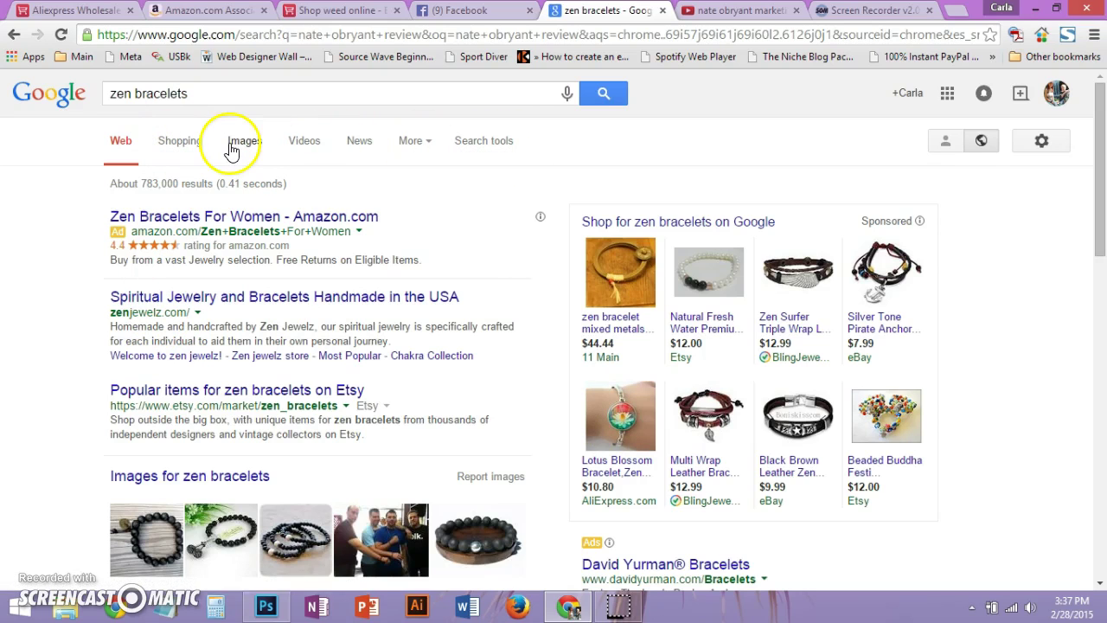
click(242, 145)
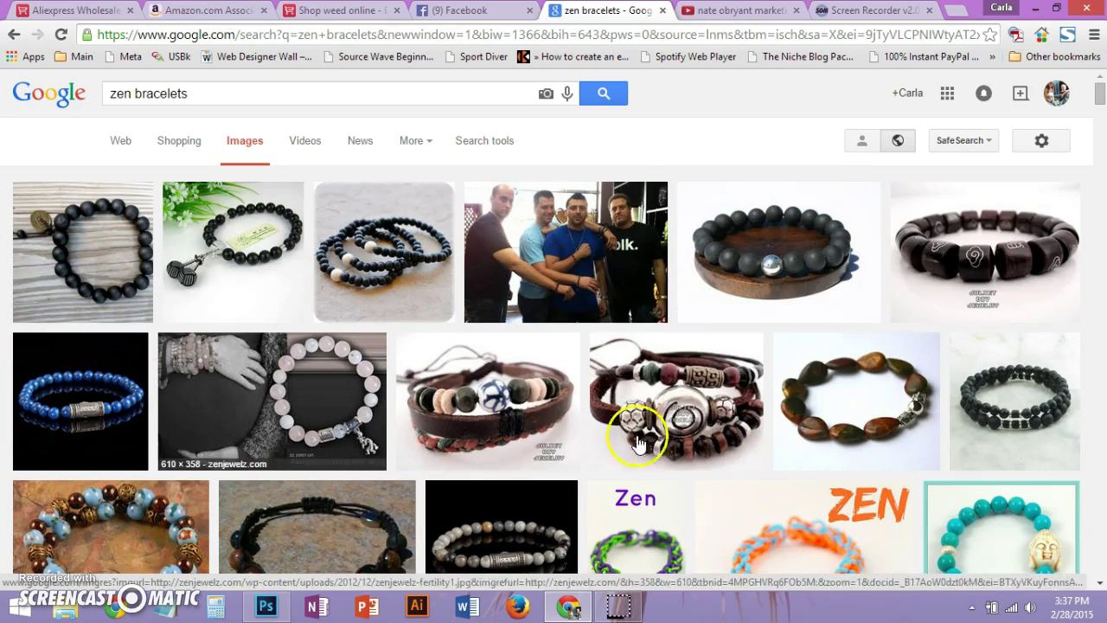
Find the owl leather bracelet in the Google image results and visit its loveitsomuch.com source page.
scroll(647, 433, down, 2)
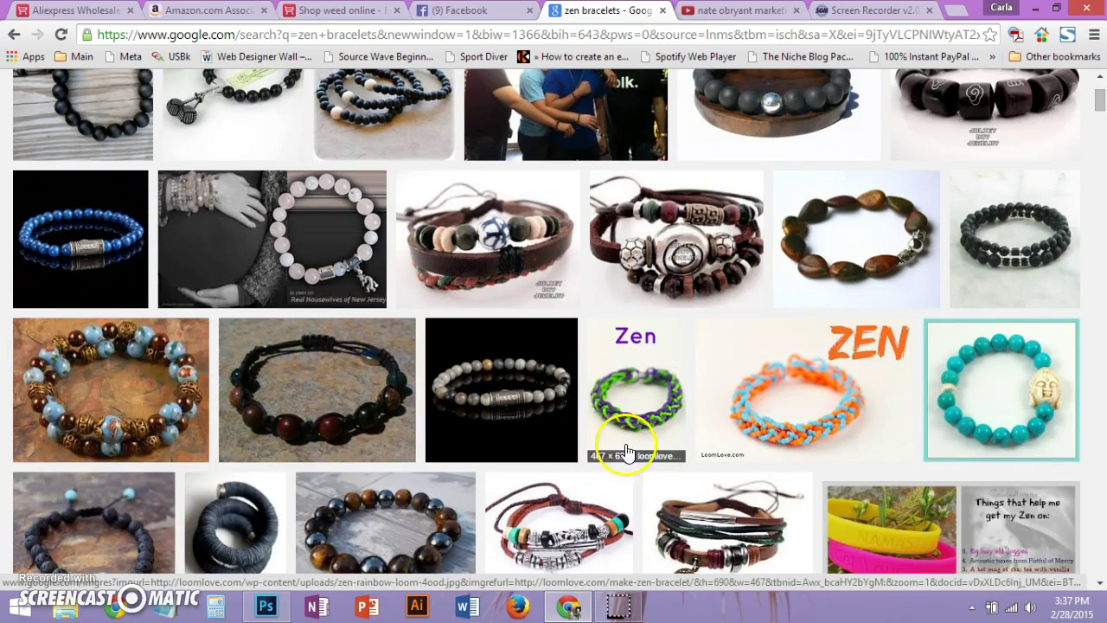
scroll(881, 454, up, 2)
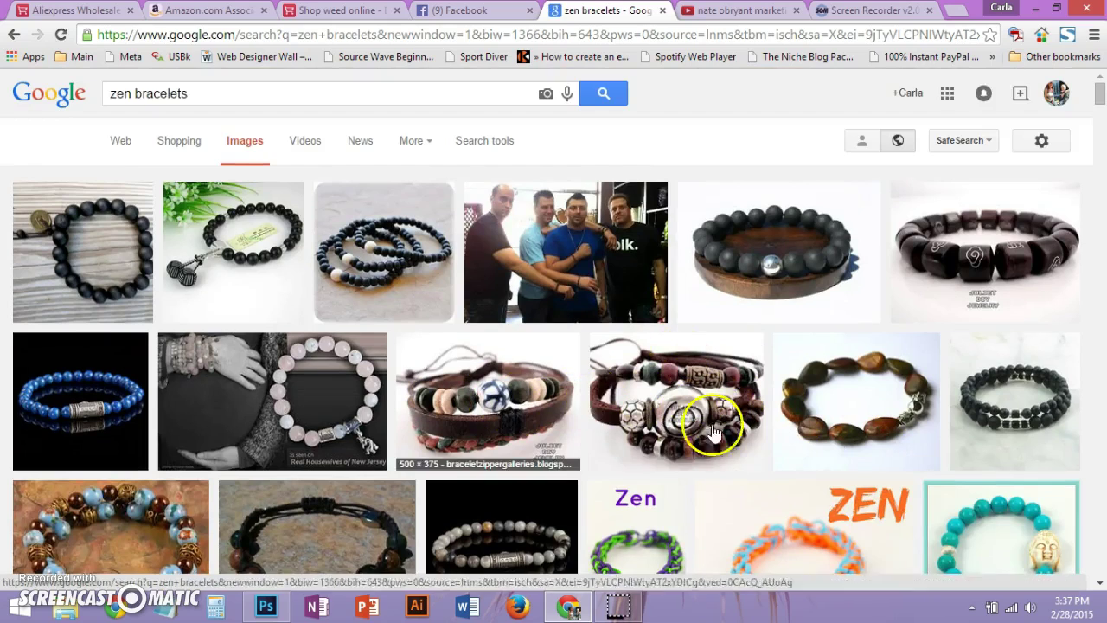
scroll(770, 432, down, 1)
scroll(774, 437, down, 1)
scroll(675, 394, down, 2)
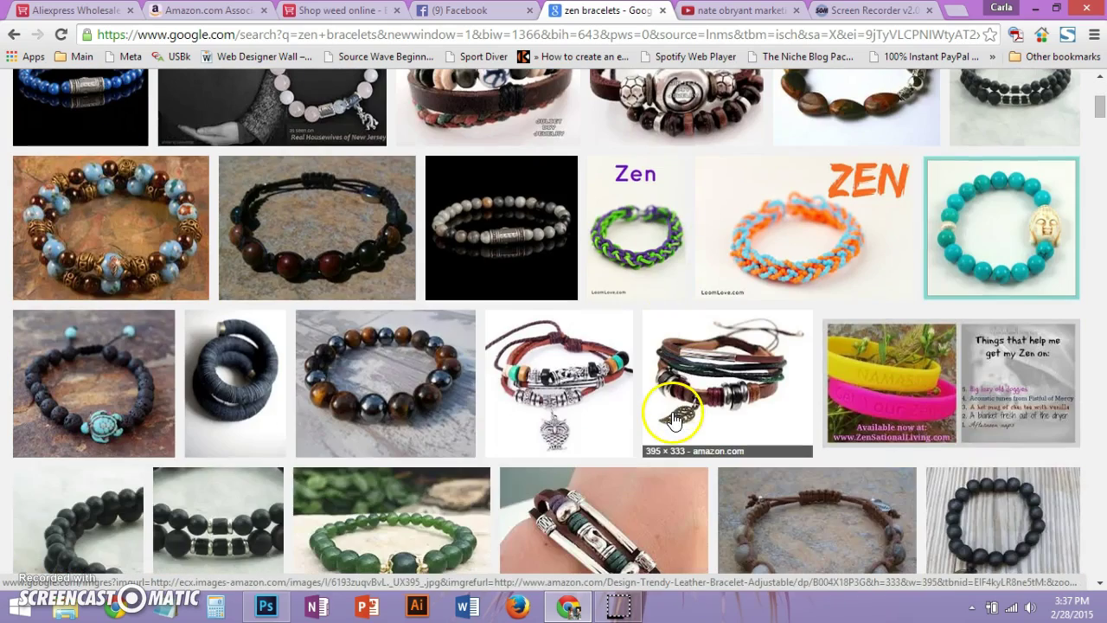
scroll(740, 383, down, 2)
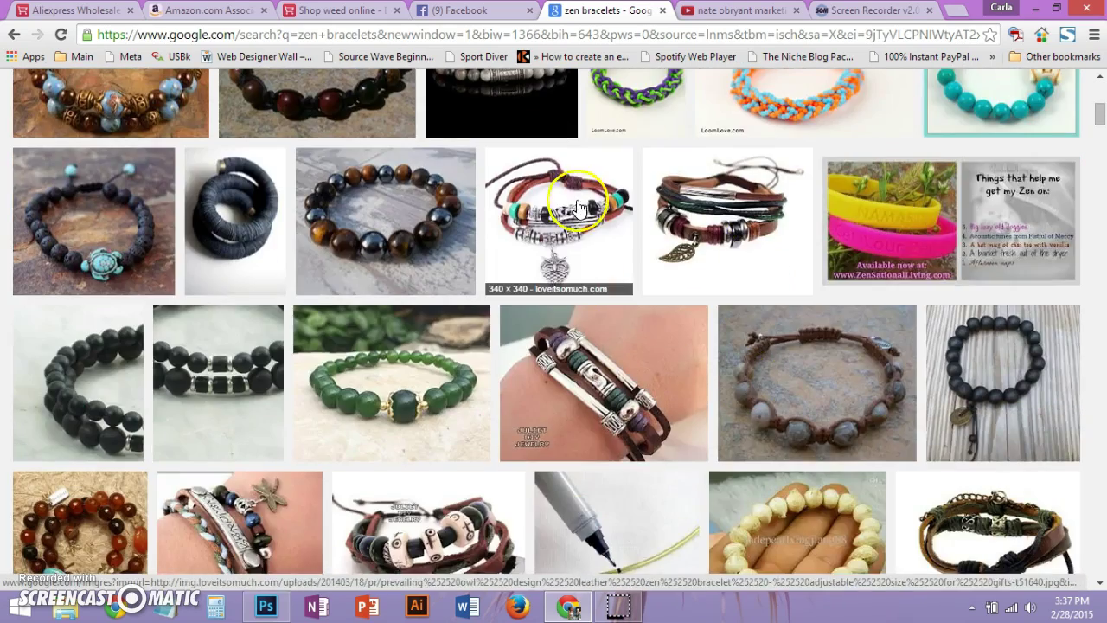
click(573, 229)
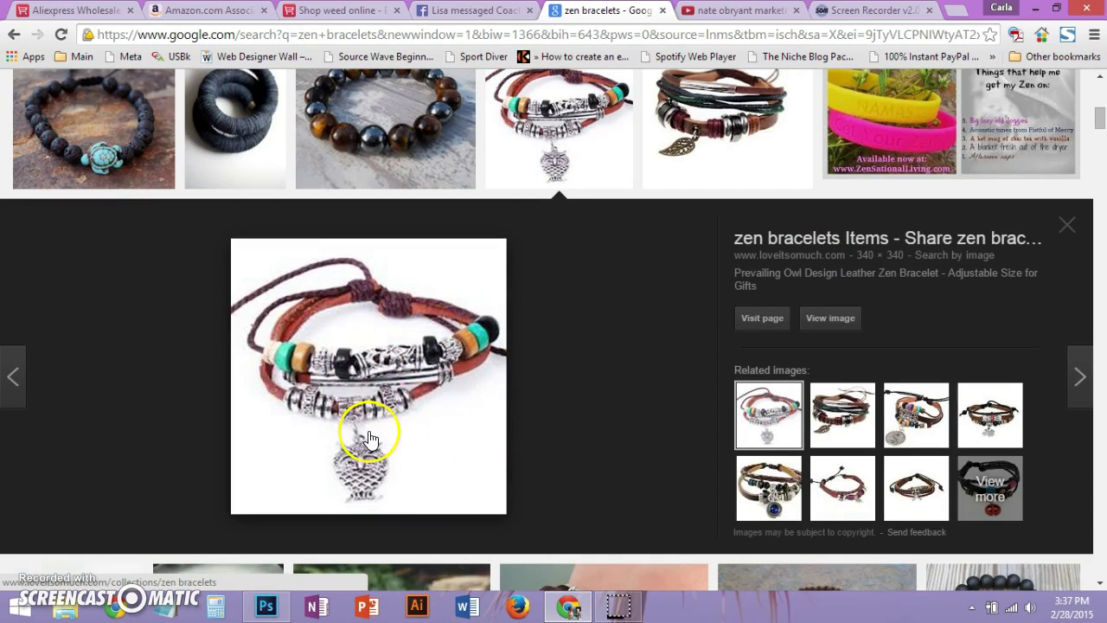
click(806, 256)
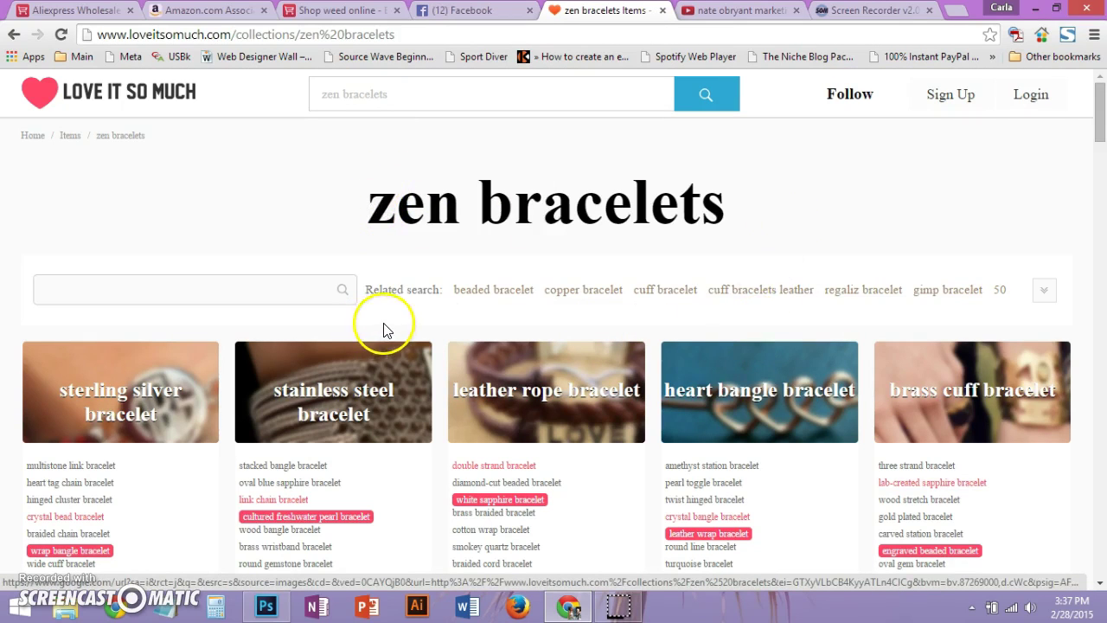
Browse the sterling silver and leather rope bracelet categories, then switch back to Photoshop.
scroll(394, 328, down, 3)
scroll(402, 333, down, 2)
scroll(407, 329, up, 2)
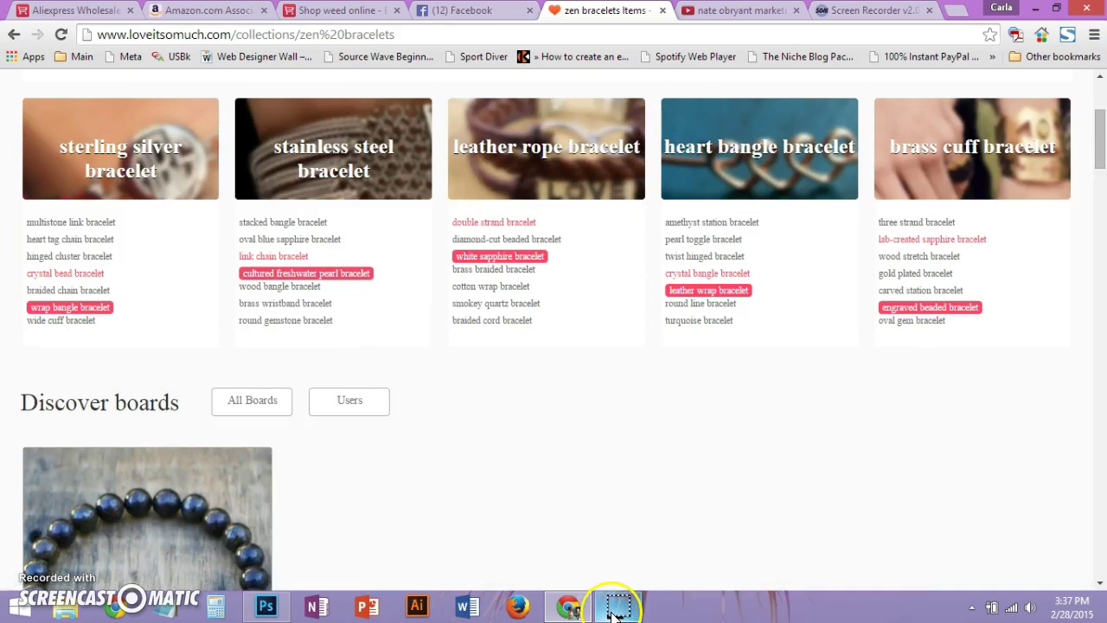
click(270, 604)
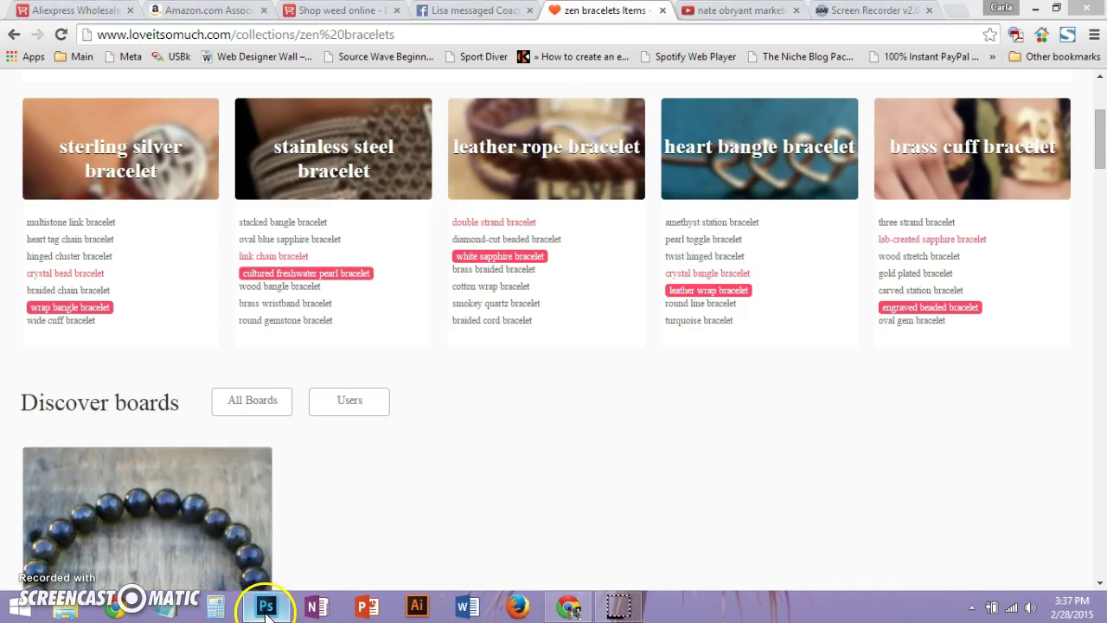